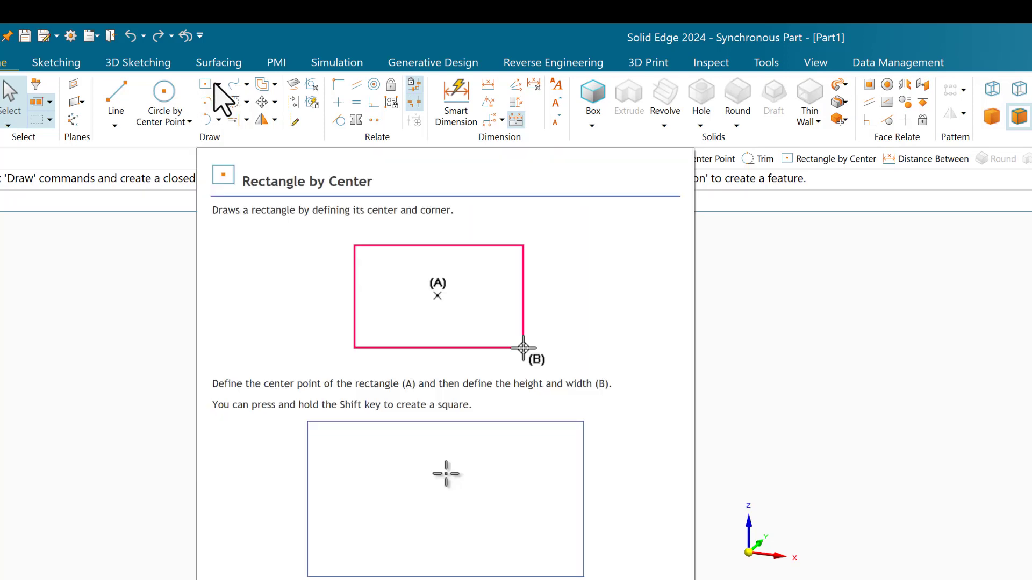
Draw a rectangle by center, 50 mm wide and 40 mm high, centered on the origin of the horizontal XY plane
{"action": "left_click", "coordinate": [205, 85]}
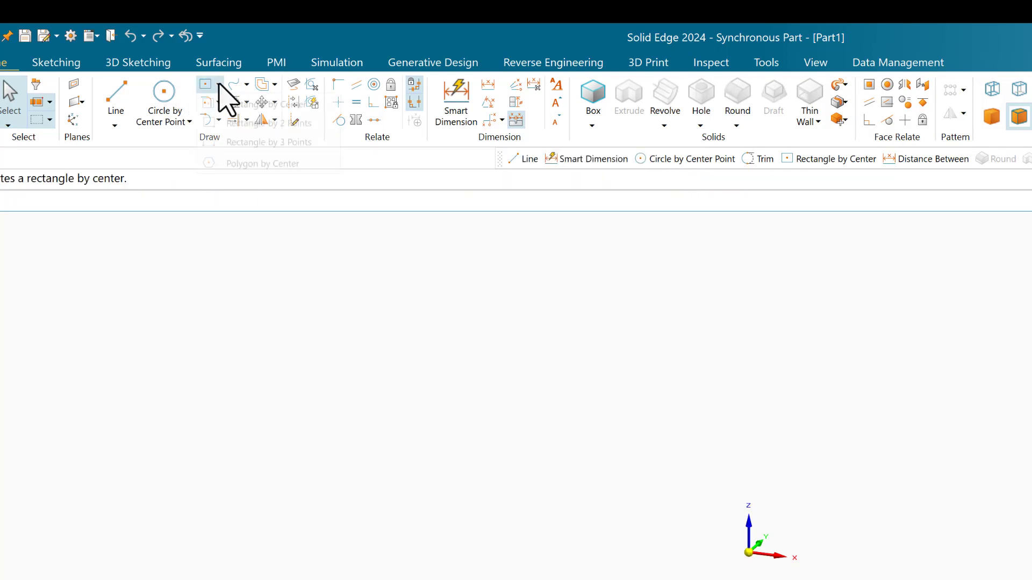
{"action": "left_click", "coordinate": [219, 85]}
{"action": "left_click", "coordinate": [237, 104]}
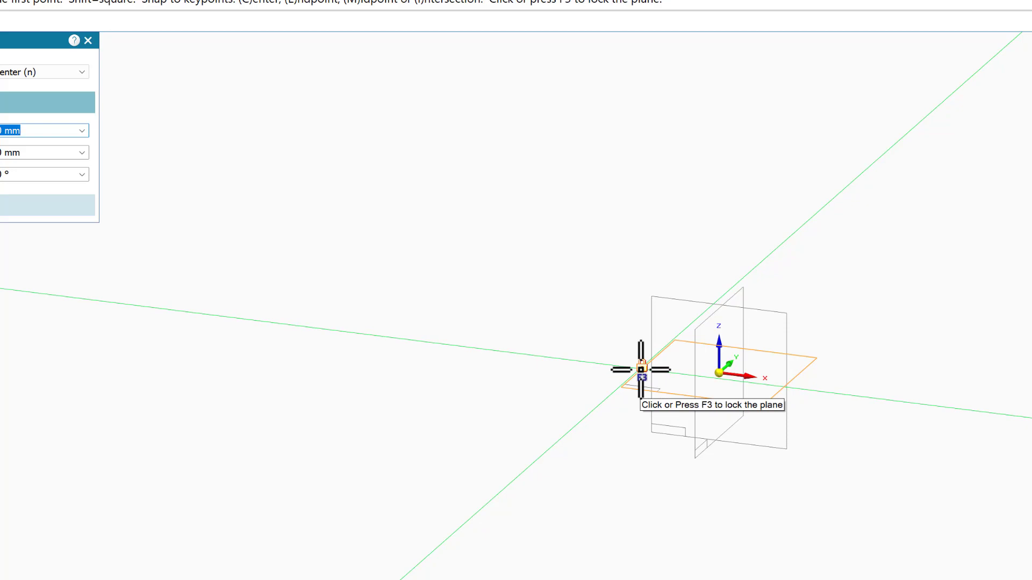
{"action": "left_click", "coordinate": [641, 369]}
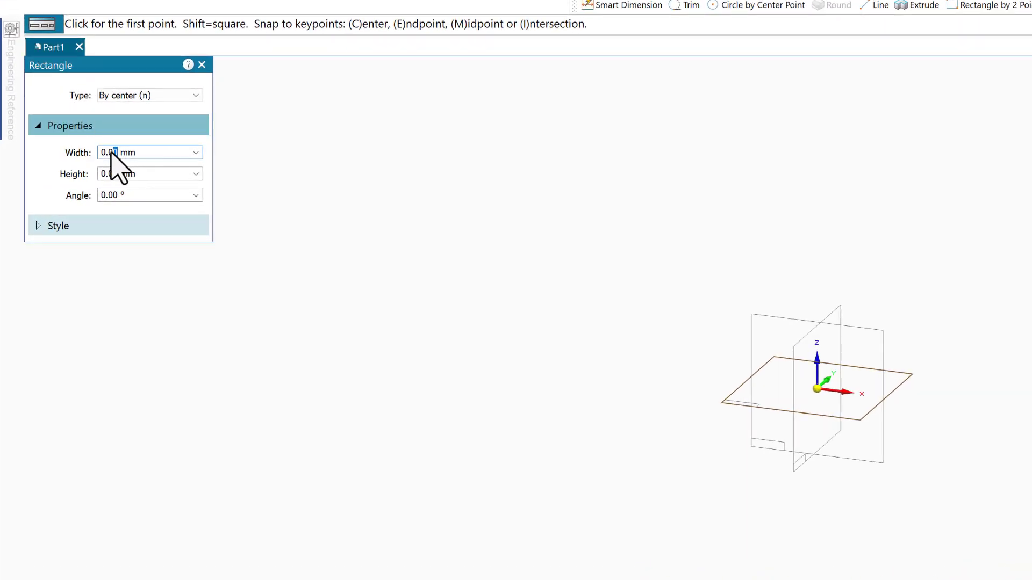
{"action": "left_click", "coordinate": [116, 152]}
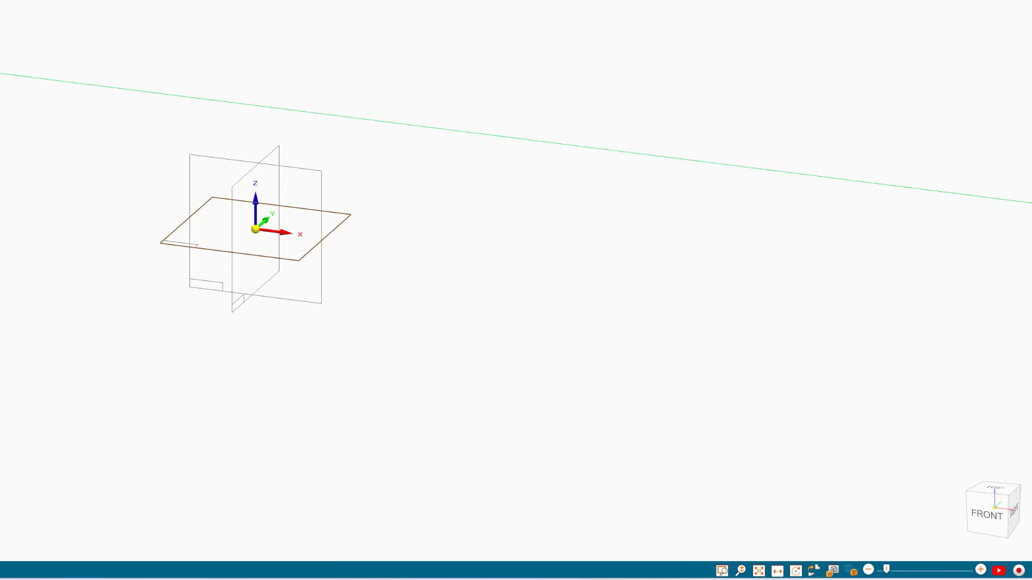
{"action": "left_click", "coordinate": [995, 491]}
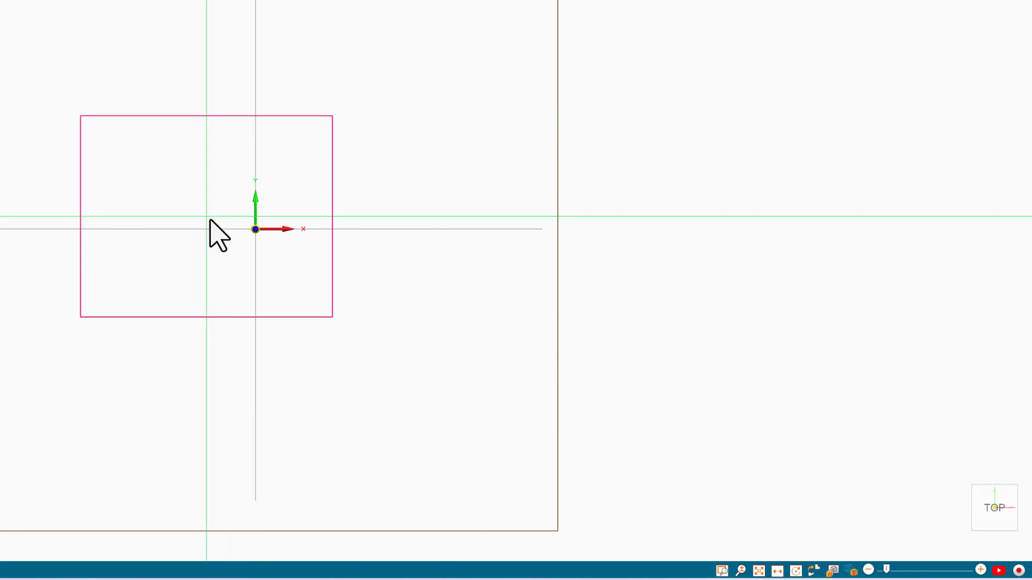
{"action": "left_click", "coordinate": [255, 230]}
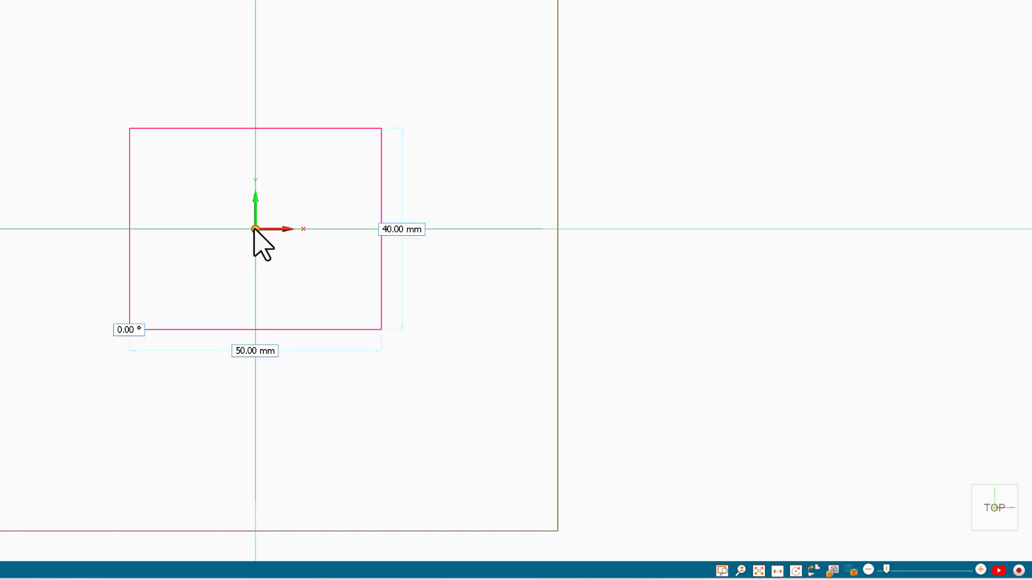
{"action": "key", "text": "Return"}
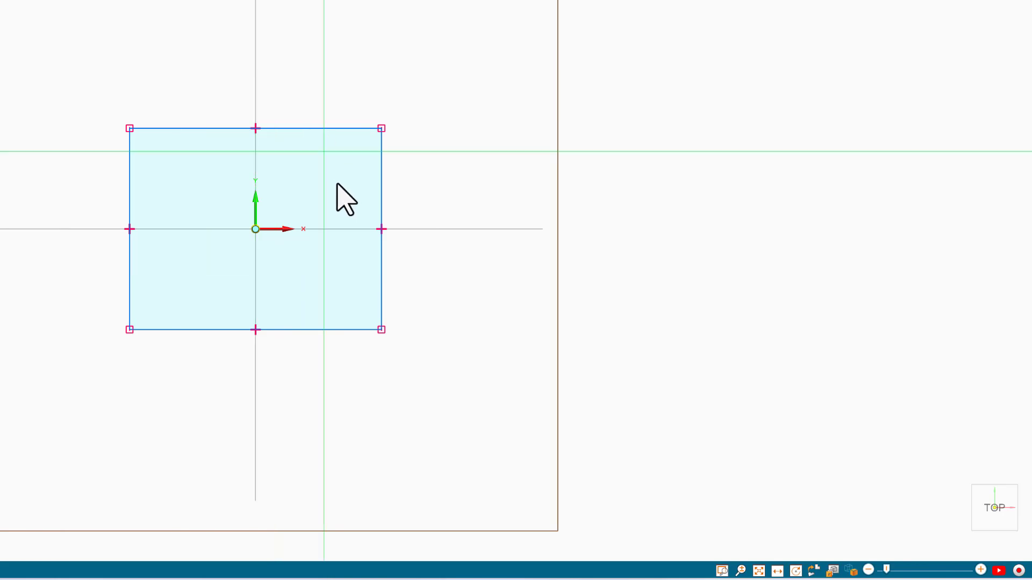
{"action": "left_click", "coordinate": [378, 195]}
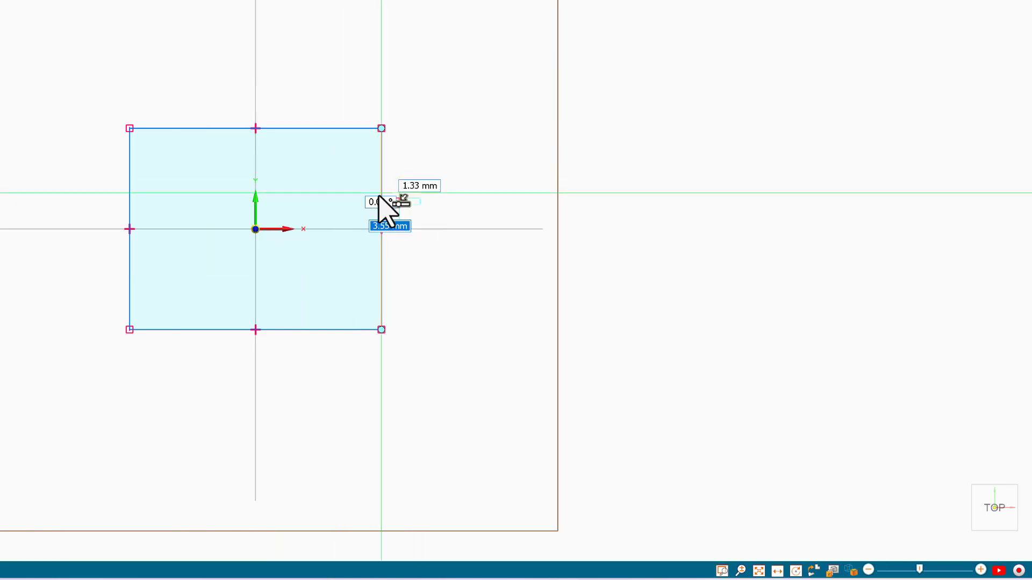
{"action": "key", "text": "Escape"}
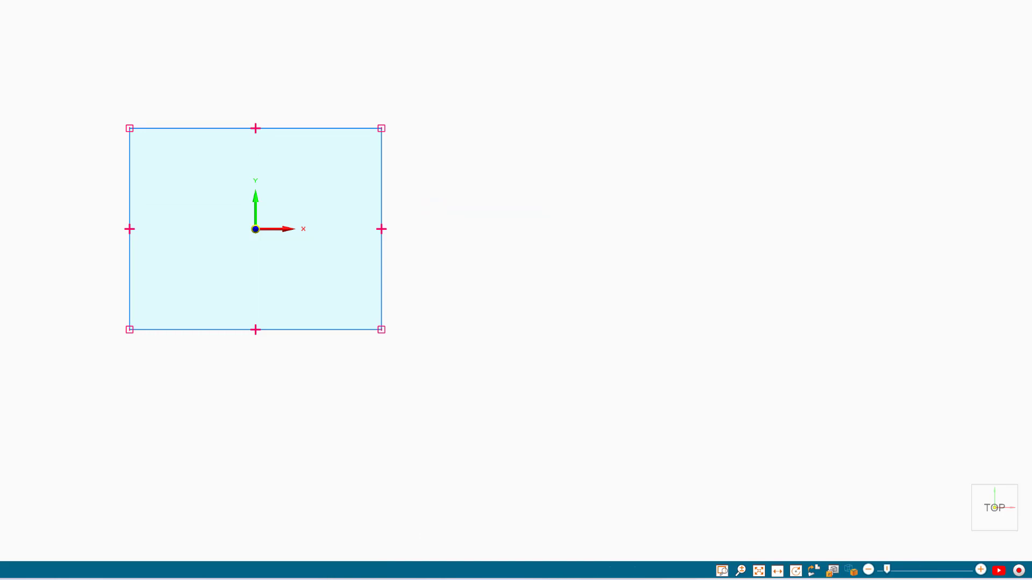
Add Smart Dimensions to the rectangle's height and width, placing them outside its right and upper edges
{"action": "left_click", "coordinate": [382, 220]}
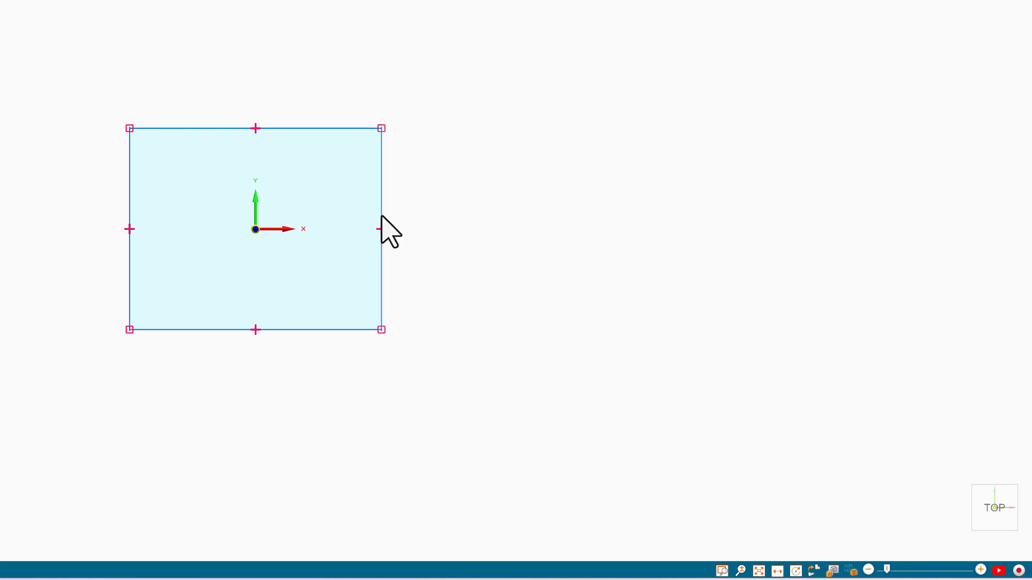
{"action": "left_click", "coordinate": [460, 212]}
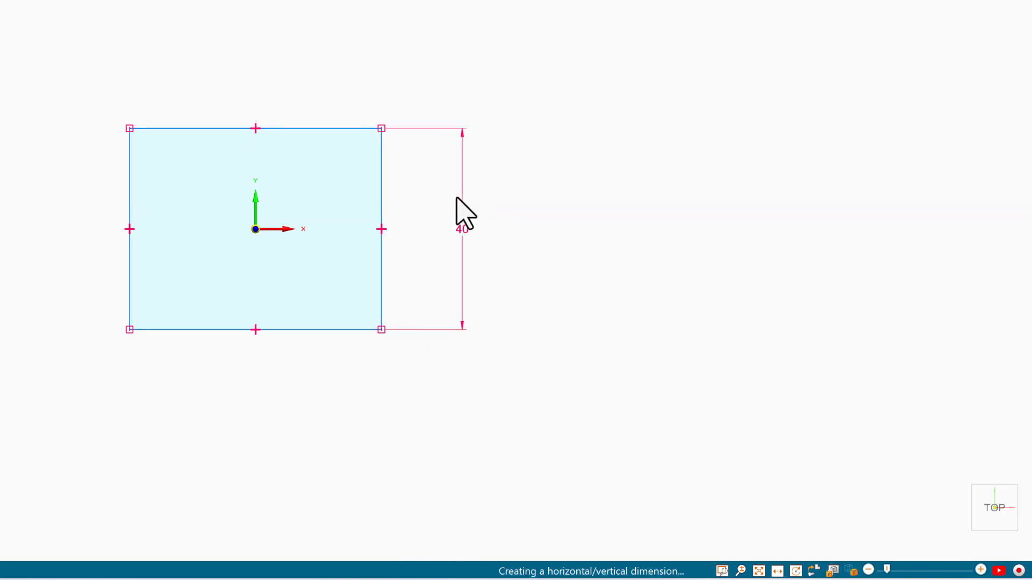
{"action": "left_click", "coordinate": [216, 129]}
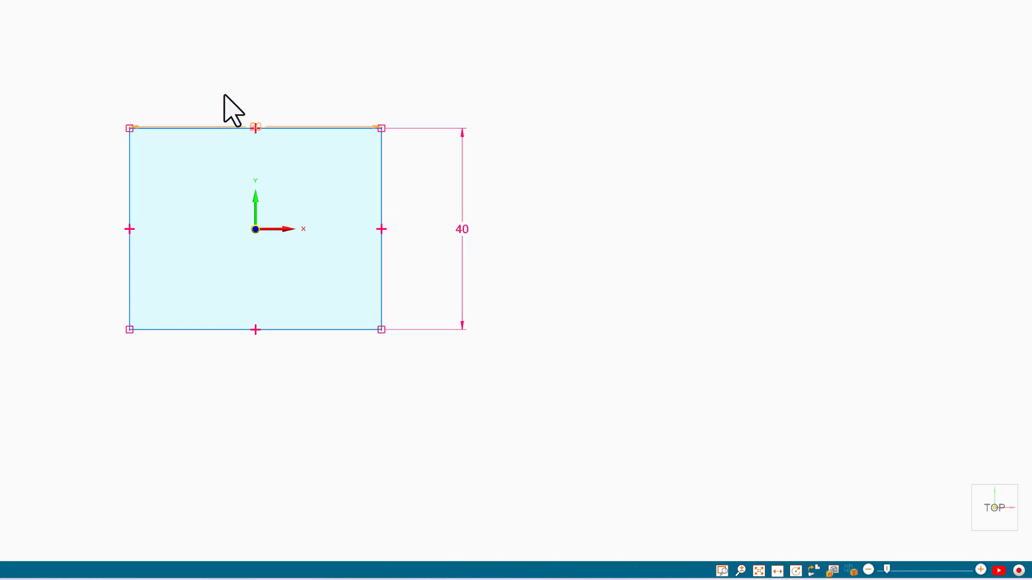
{"action": "left_click", "coordinate": [226, 57]}
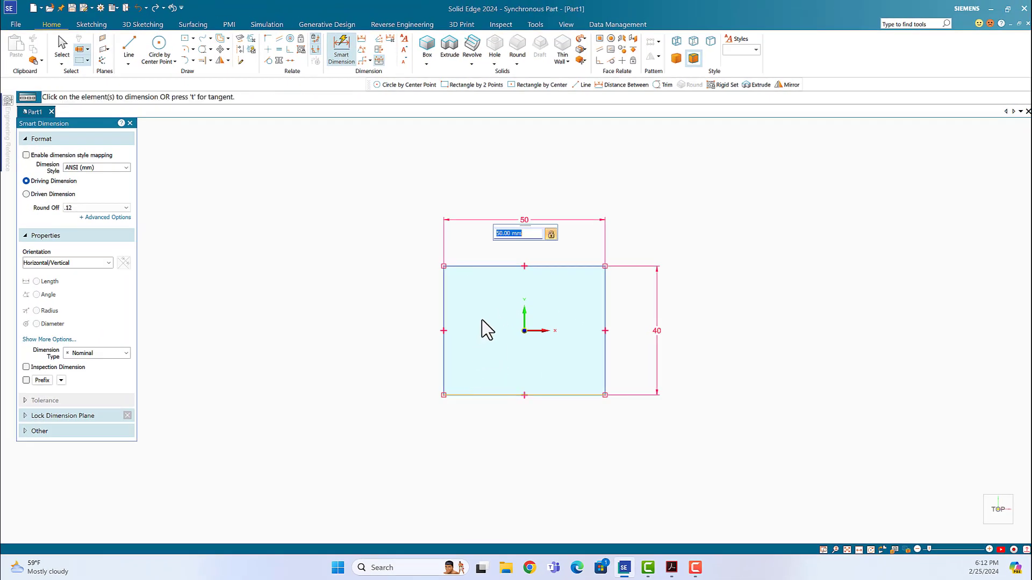
Consult the PDF drawing in Adobe Acrobat, and in Solid Edge draw a 30 by 60 mm rectangle centered on the lower edge's midpoint
{"action": "left_click", "coordinate": [672, 567]}
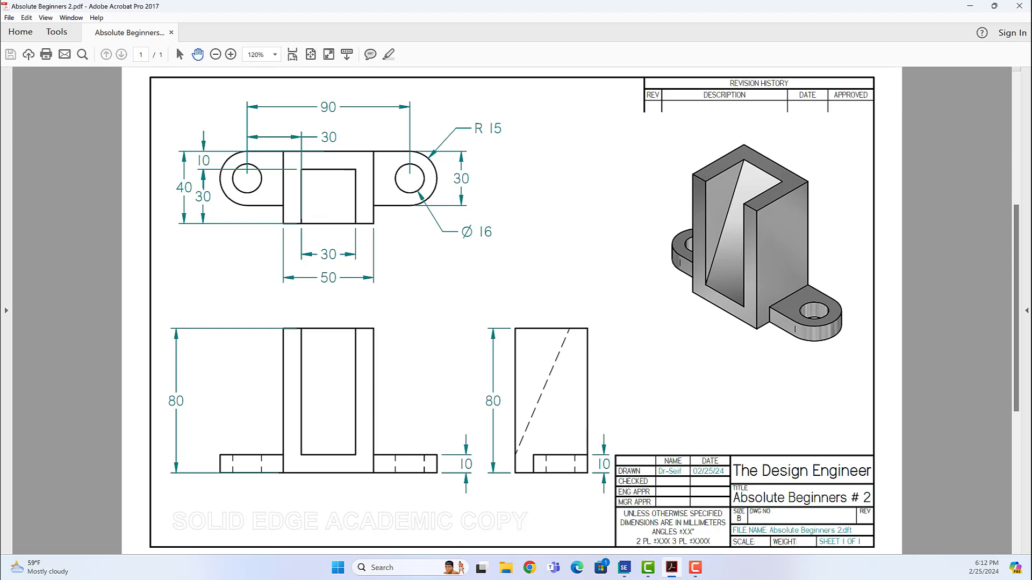
{"action": "left_click", "coordinate": [624, 569]}
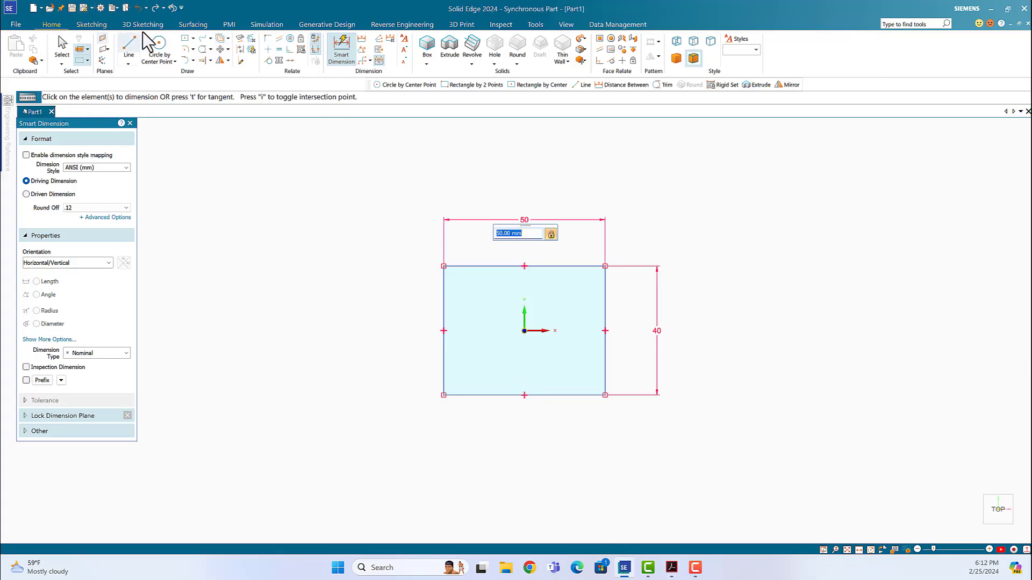
{"action": "left_click", "coordinate": [192, 37]}
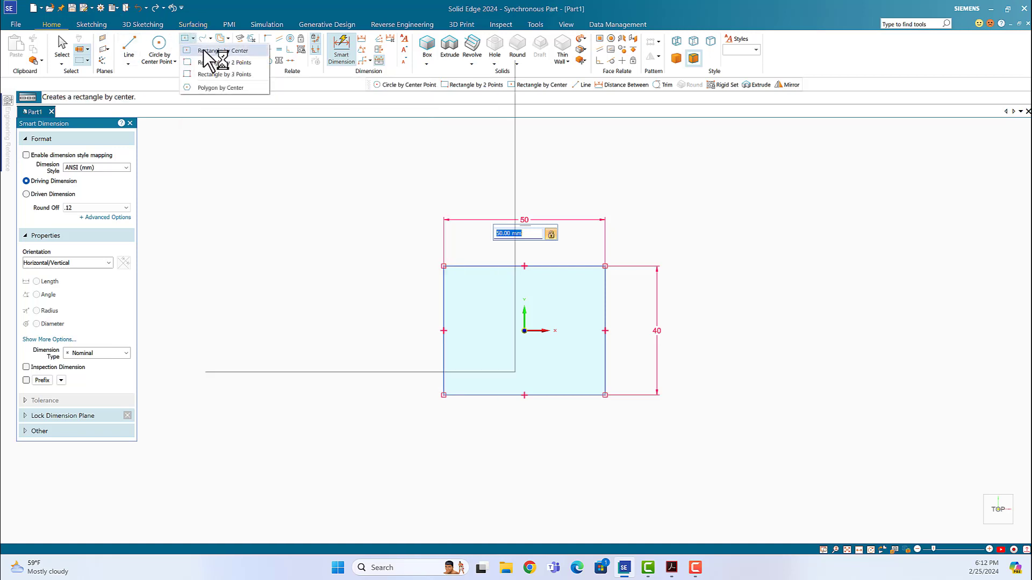
{"action": "left_click", "coordinate": [205, 51]}
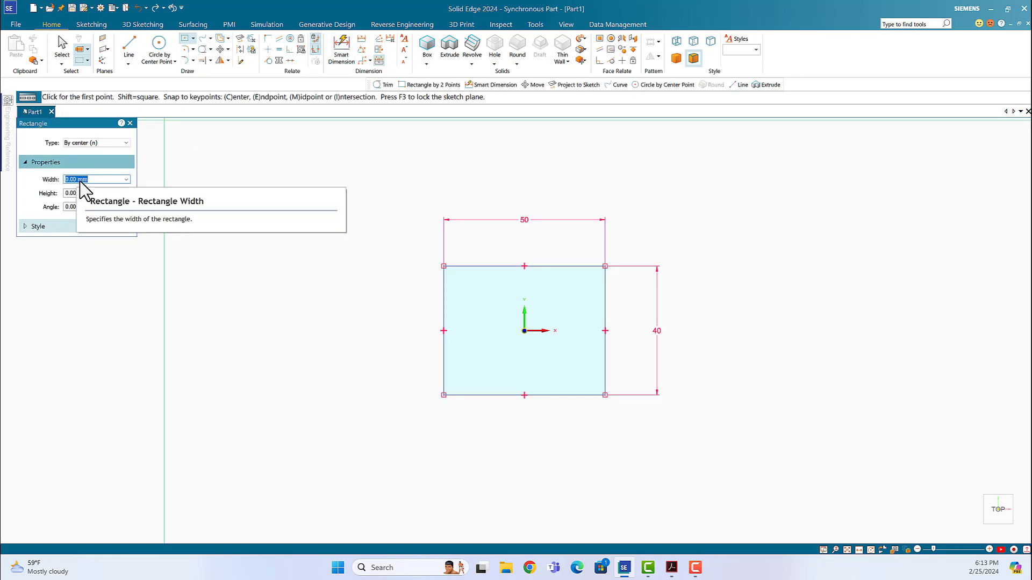
{"action": "key", "text": "Return"}
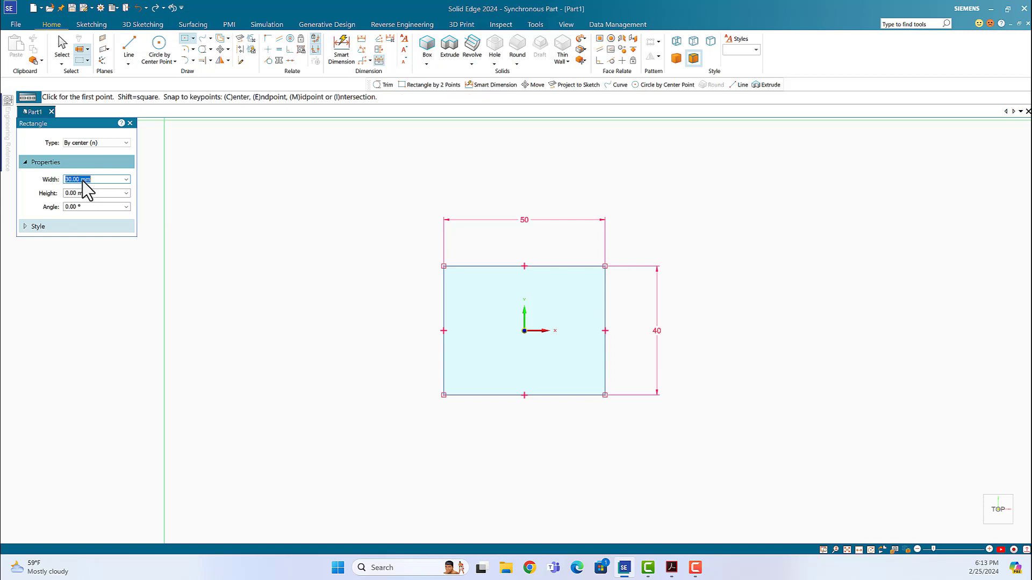
{"action": "left_click", "coordinate": [73, 194]}
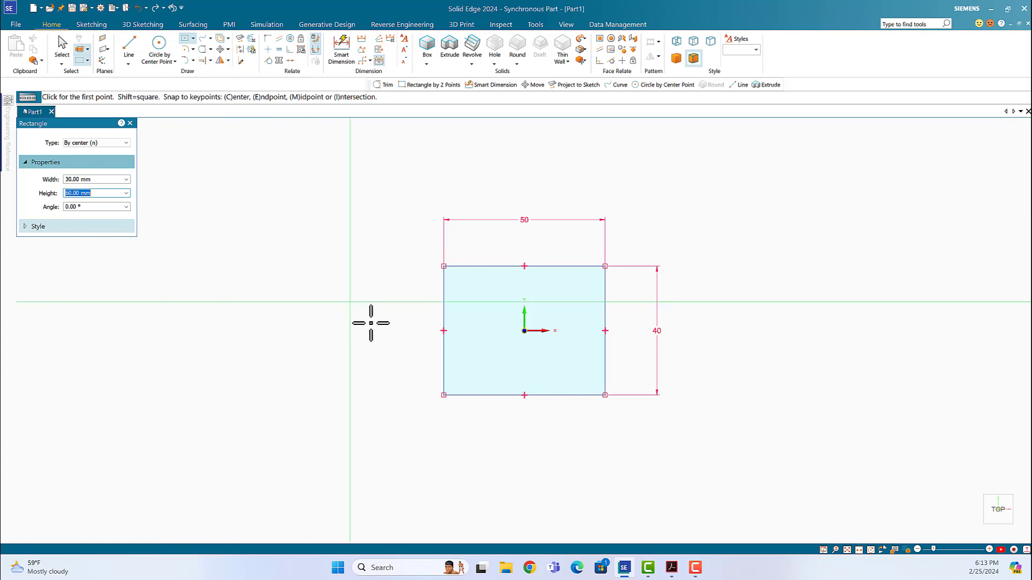
{"action": "key", "text": "Tab"}
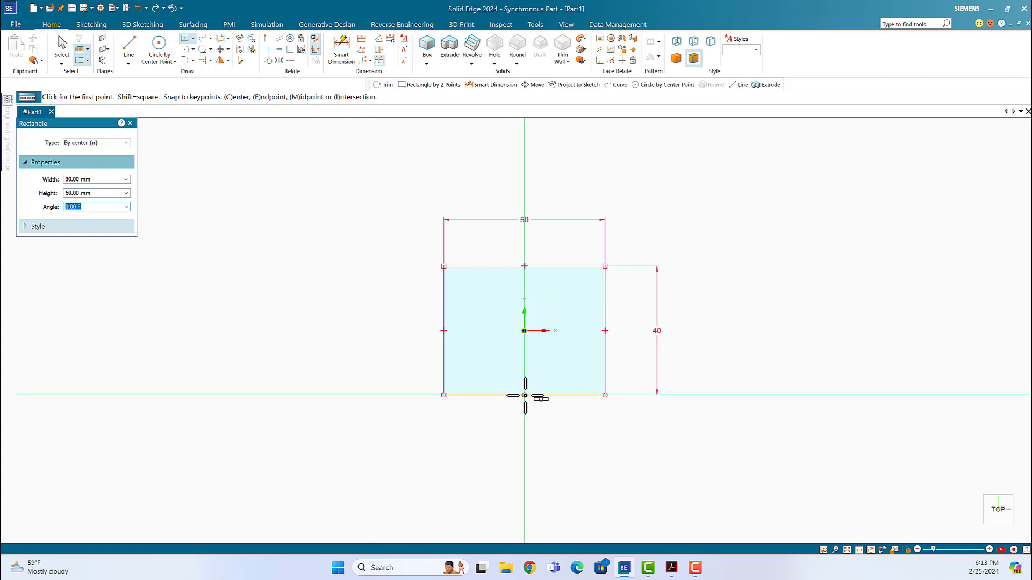
{"action": "left_click", "coordinate": [525, 396]}
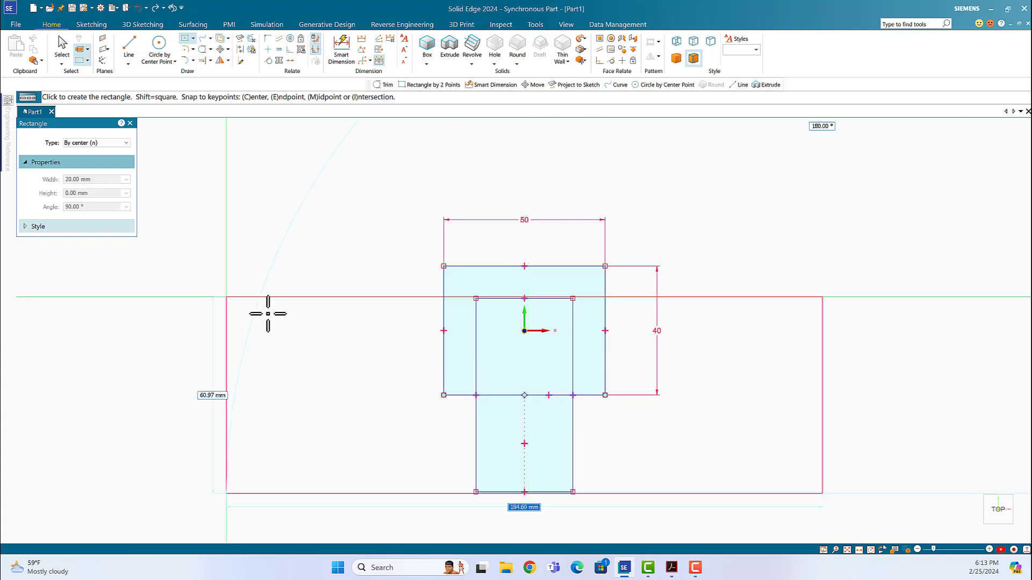
{"action": "right_click", "coordinate": [250, 247]}
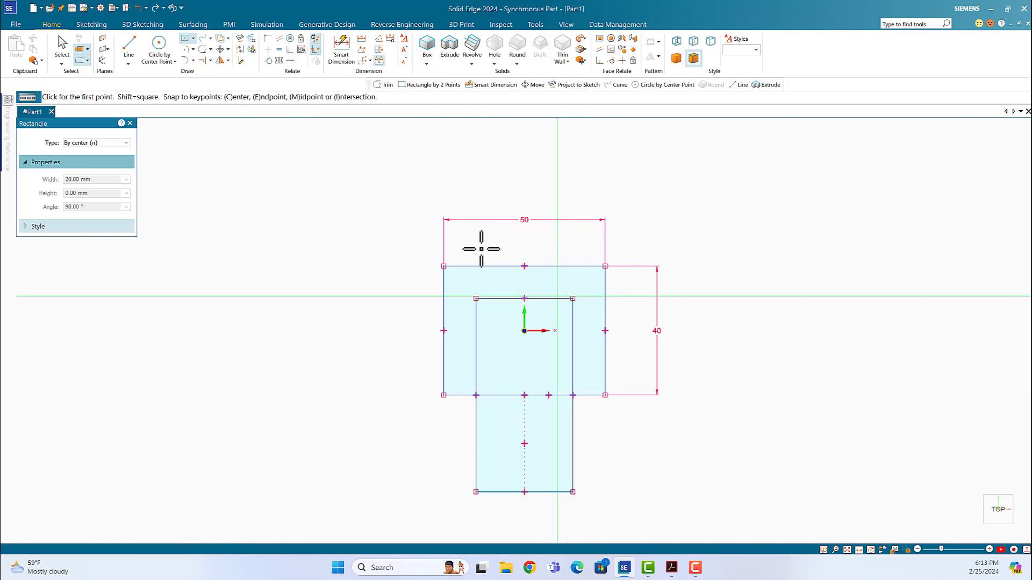
Trim the three segments of the inner rectangle that extend below the outer rectangle's lower edge
{"action": "left_click", "coordinate": [200, 50]}
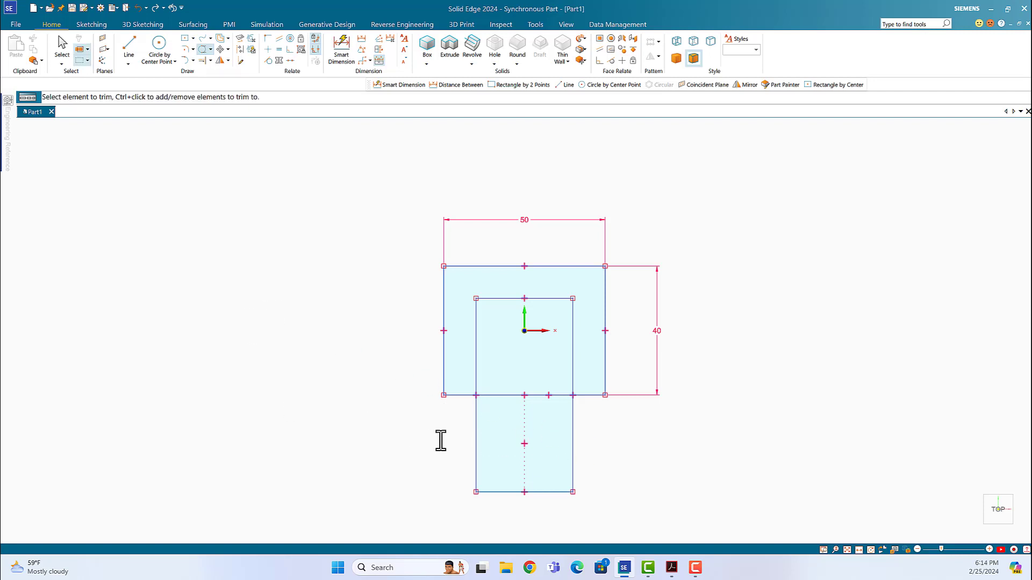
{"action": "left_click", "coordinate": [475, 442]}
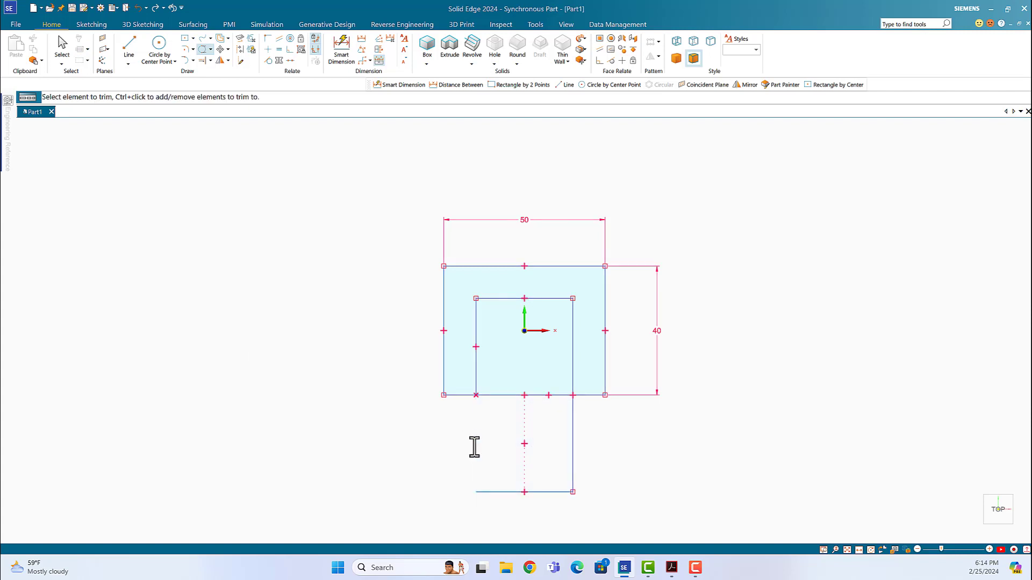
{"action": "left_click", "coordinate": [573, 450]}
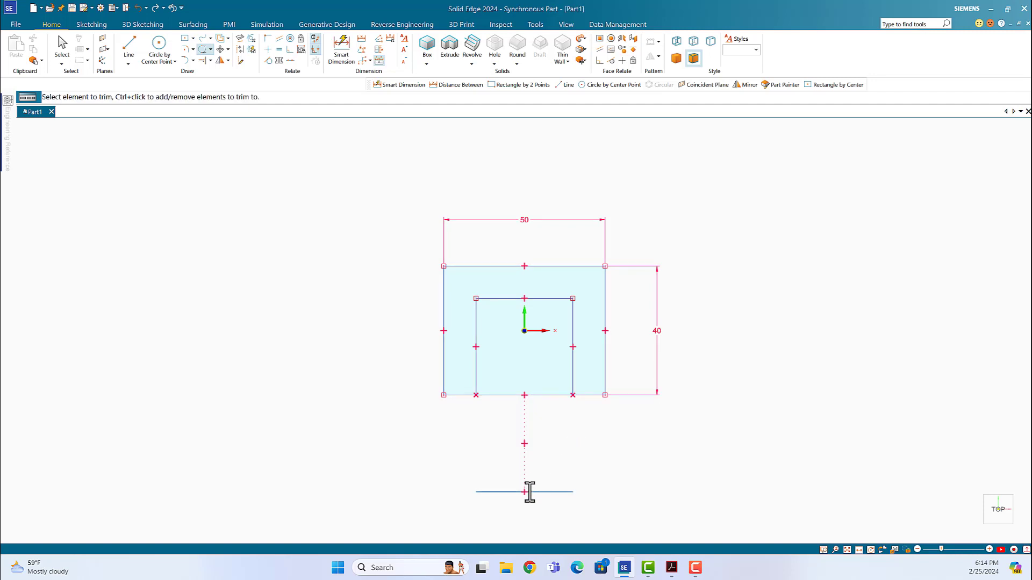
{"action": "left_click_drag", "start_coordinate": [530, 491], "coordinate": [531, 494]}
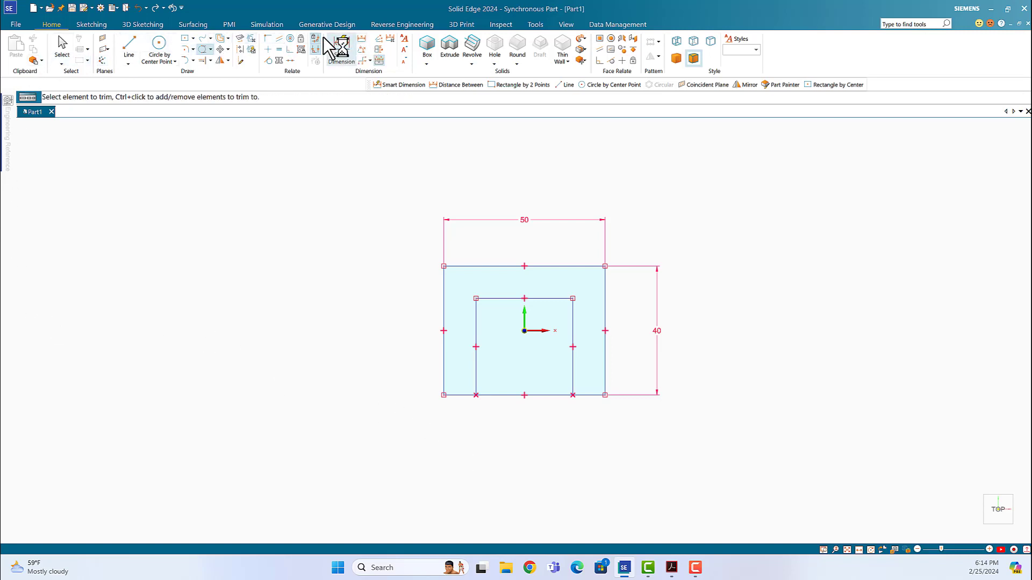
Add Smart Dimensions to the inner rectangle's height and width, placing them outside the outer rectangle
{"action": "left_click", "coordinate": [341, 47]}
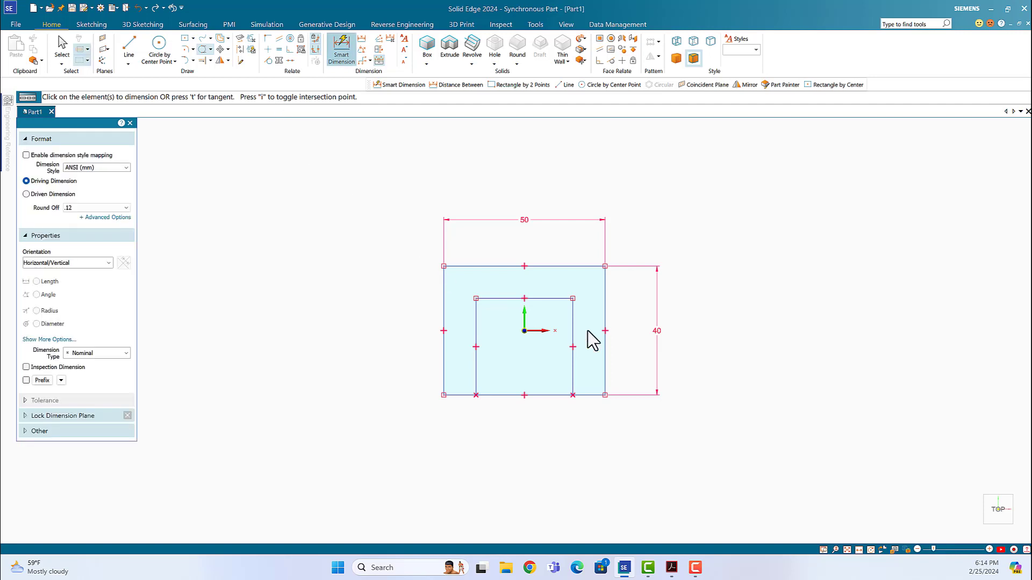
{"action": "left_click", "coordinate": [477, 347]}
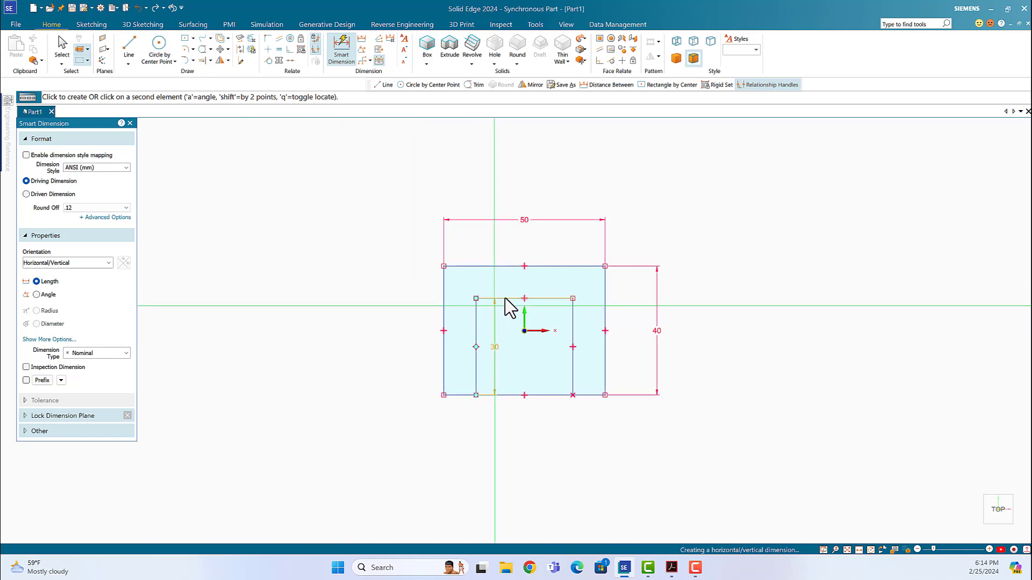
{"action": "left_click", "coordinate": [297, 305]}
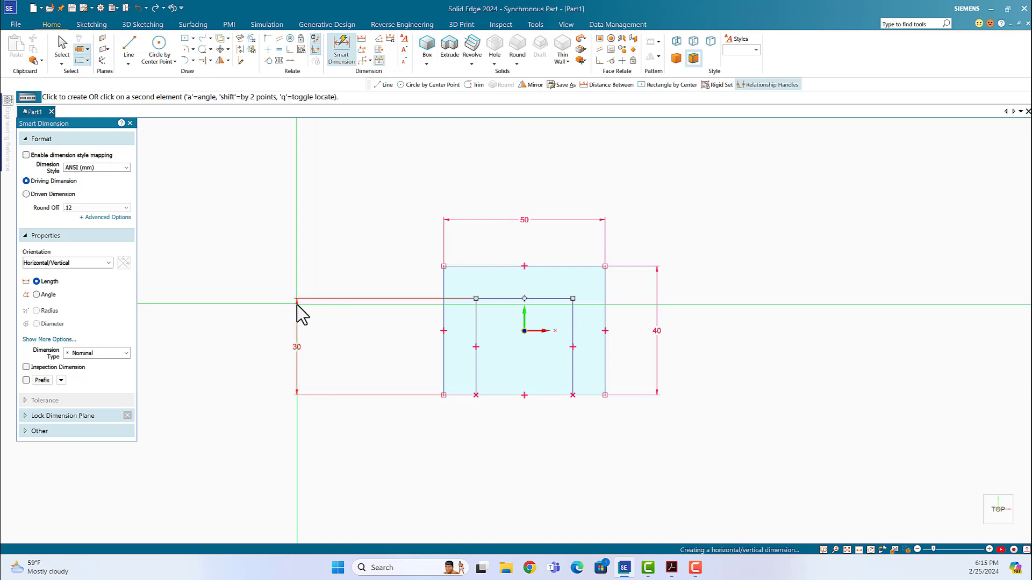
{"action": "key", "text": "Return"}
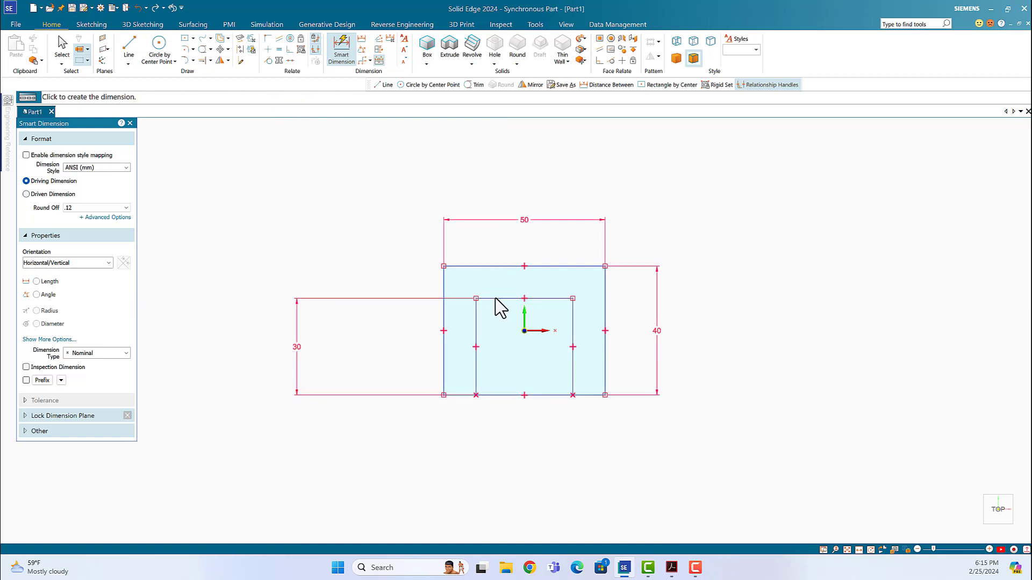
{"action": "left_click", "coordinate": [494, 299]}
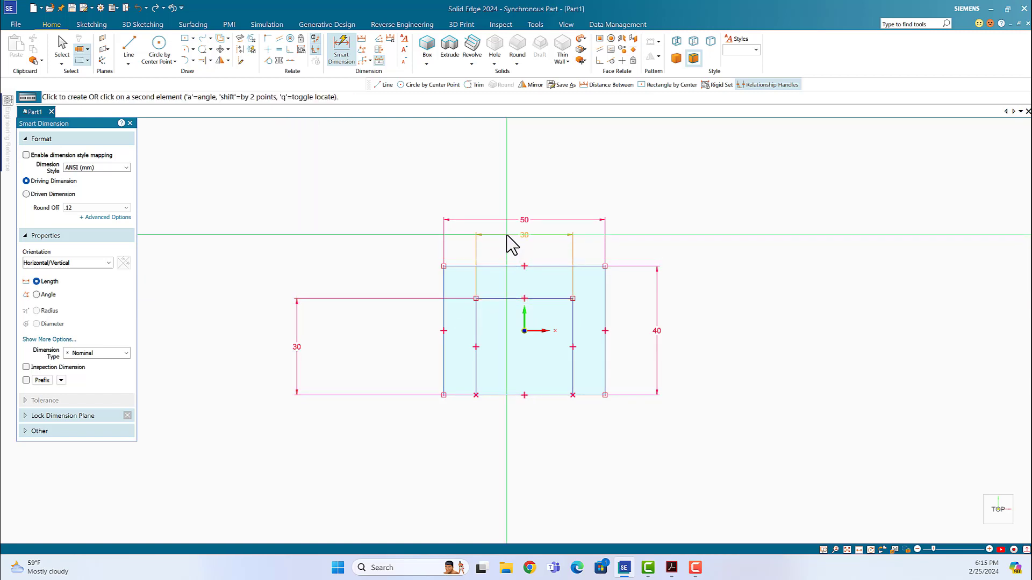
{"action": "left_click", "coordinate": [516, 237]}
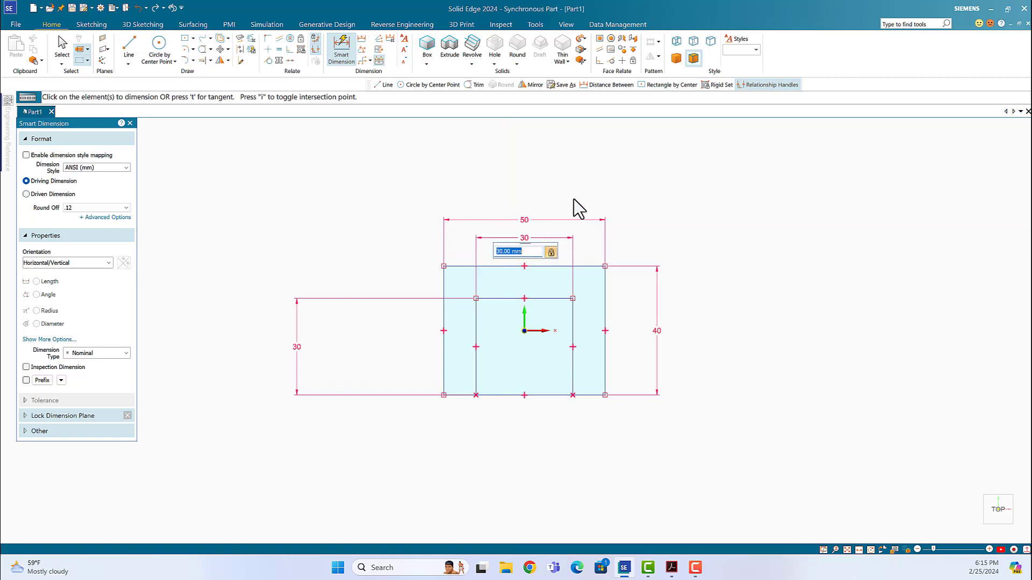
{"action": "key", "text": "Return"}
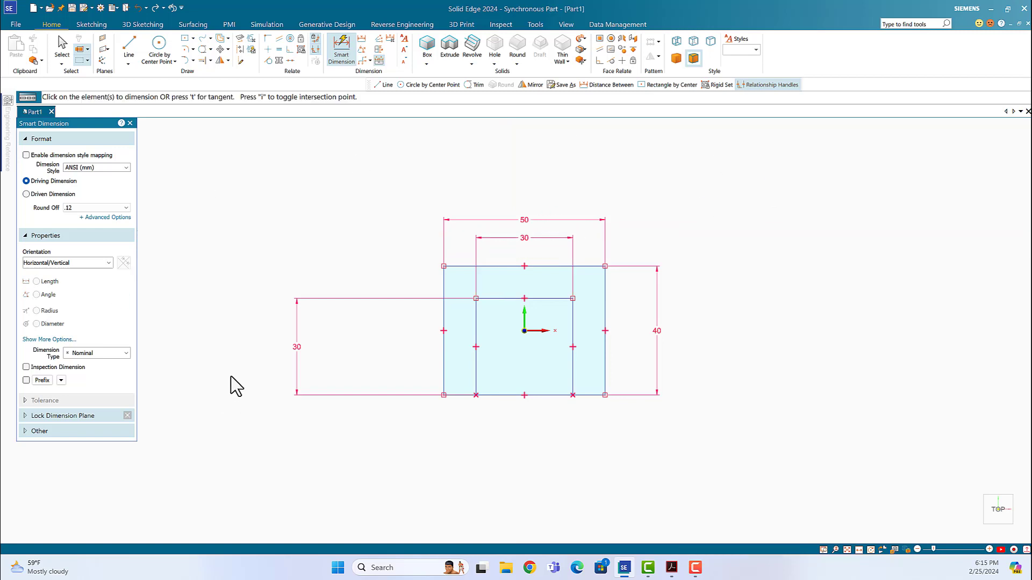
Consult the PDF drawing in Adobe Acrobat, and in Solid Edge draw a 20 by 30 mm rectangle outward from the outer rectangle's upper-right corner
{"action": "mouse_move", "coordinate": [672, 568]}
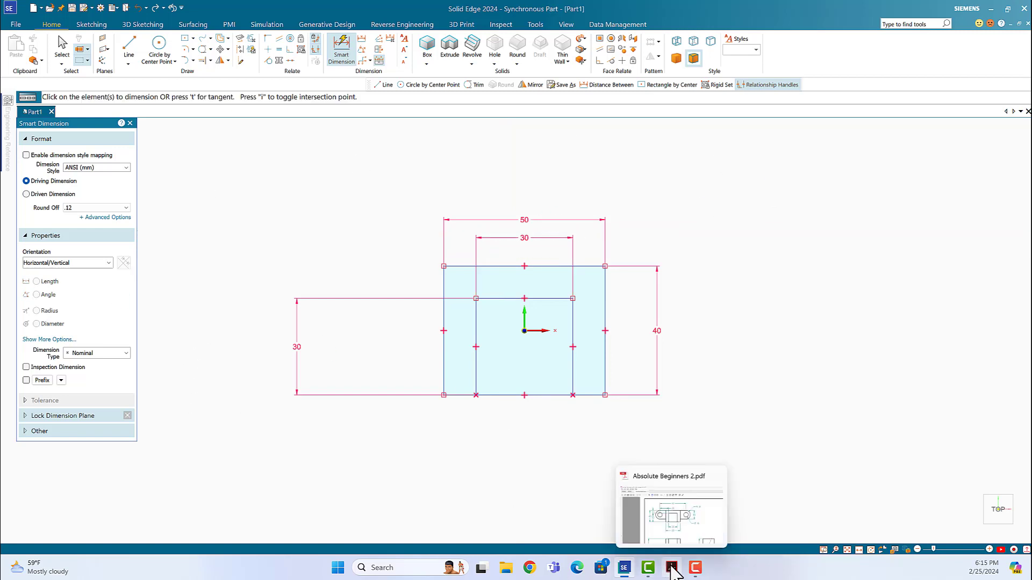
{"action": "left_click", "coordinate": [642, 478]}
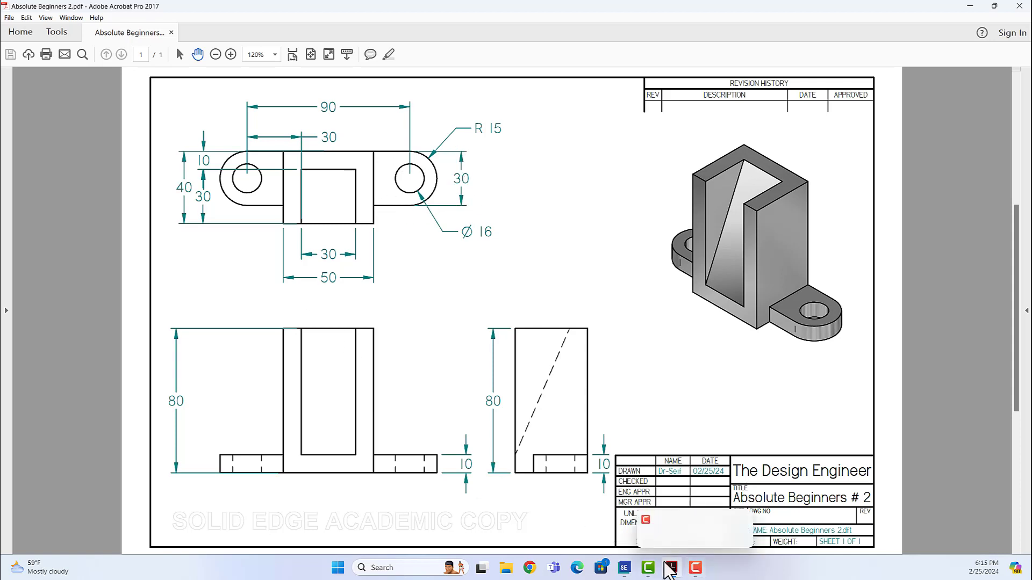
{"action": "mouse_move", "coordinate": [651, 571]}
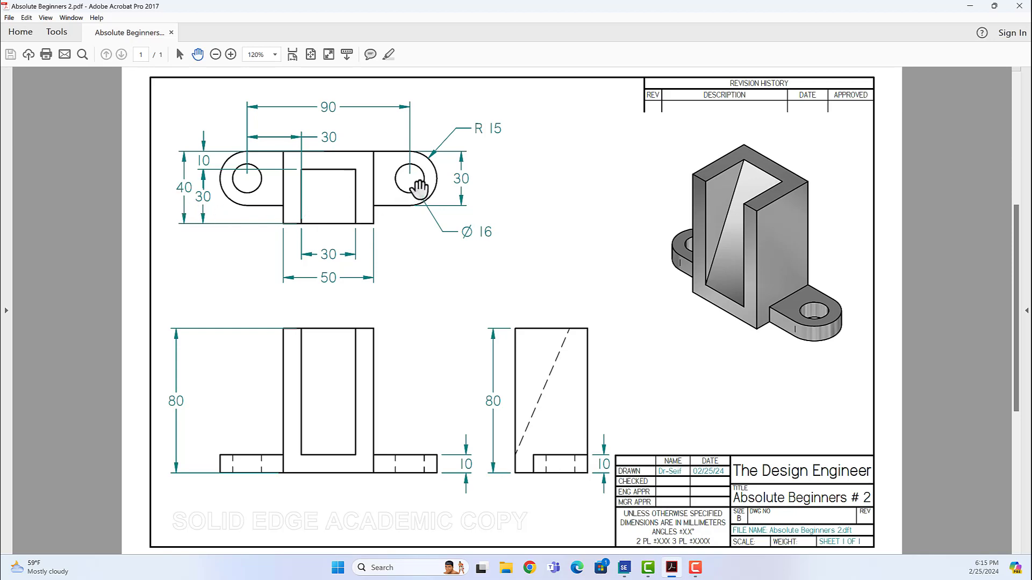
{"action": "left_click", "coordinate": [625, 568]}
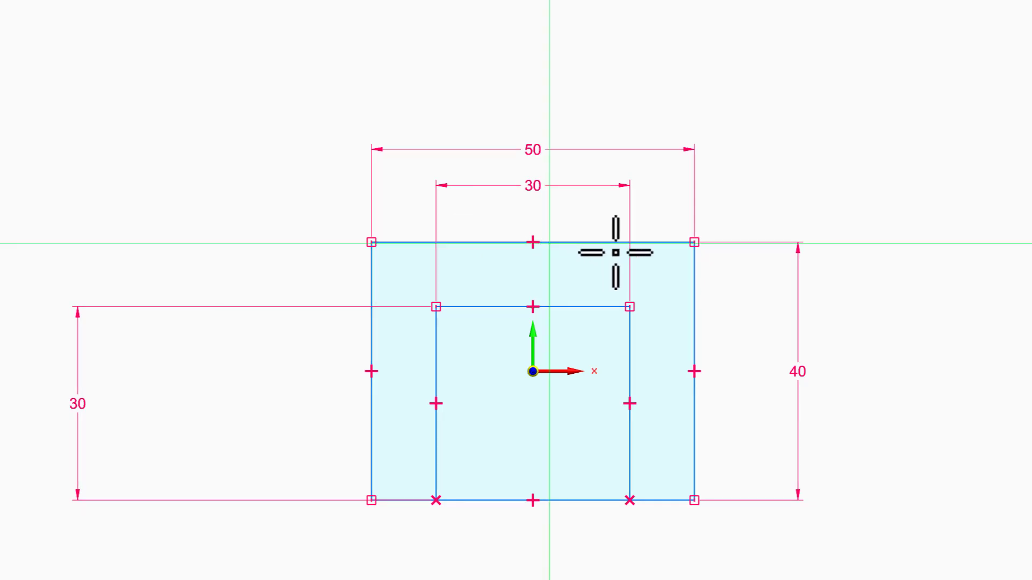
{"action": "left_click", "coordinate": [695, 243]}
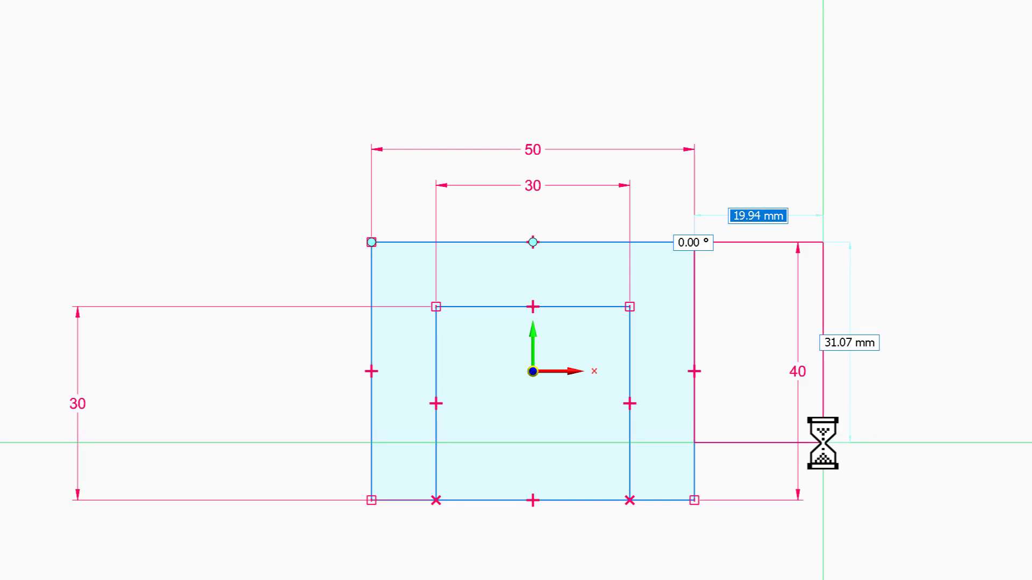
{"action": "type", "text": "20"}
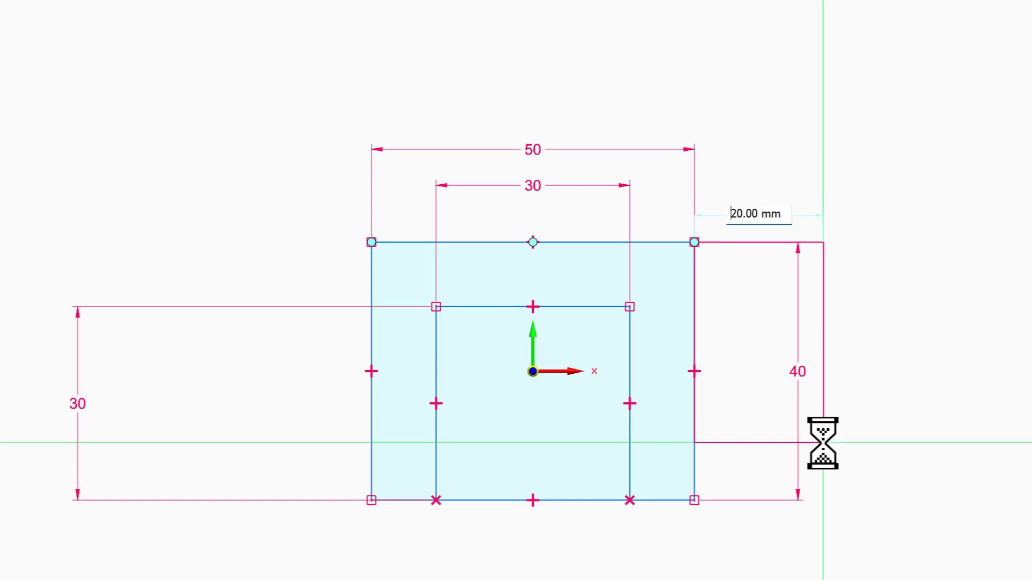
{"action": "key", "text": "Tab"}
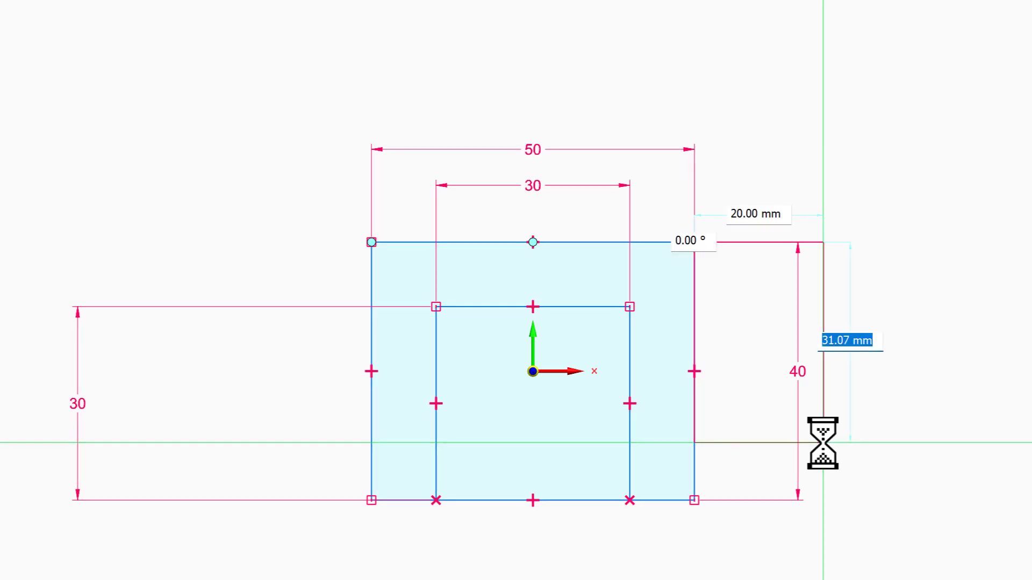
{"action": "type", "text": "30"}
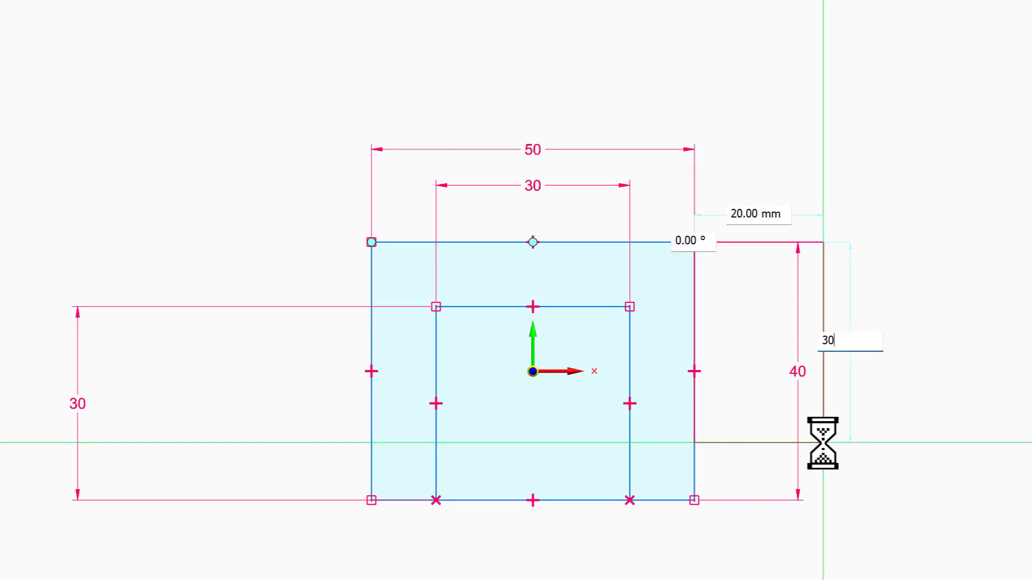
{"action": "key", "text": "Return"}
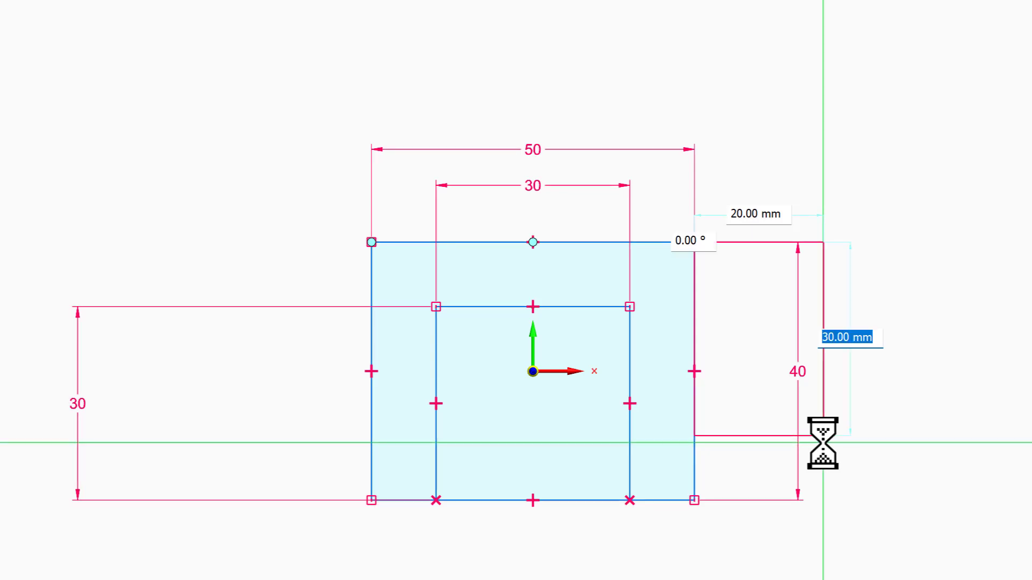
{"action": "key", "text": "Tab"}
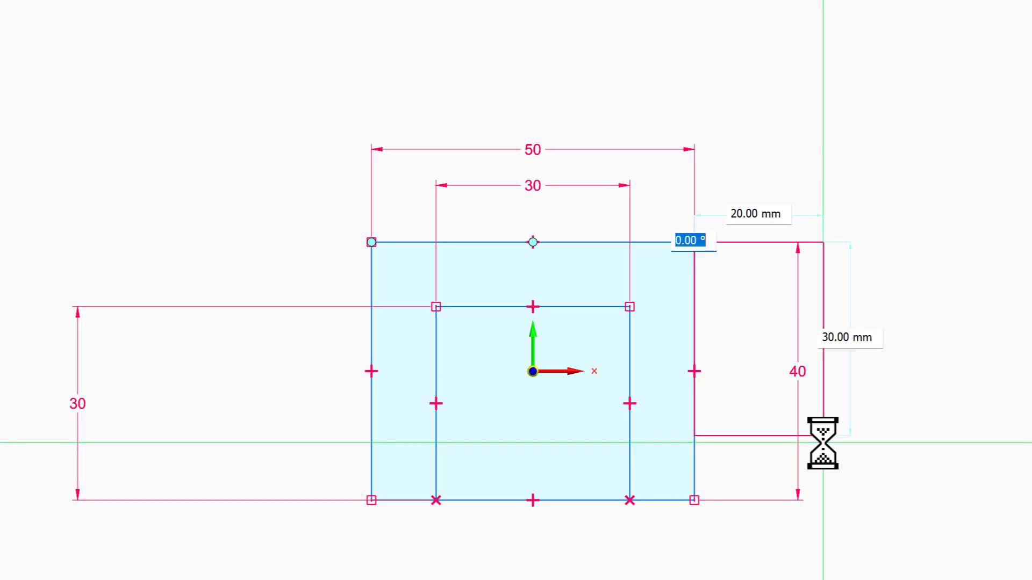
{"action": "key", "text": "Return"}
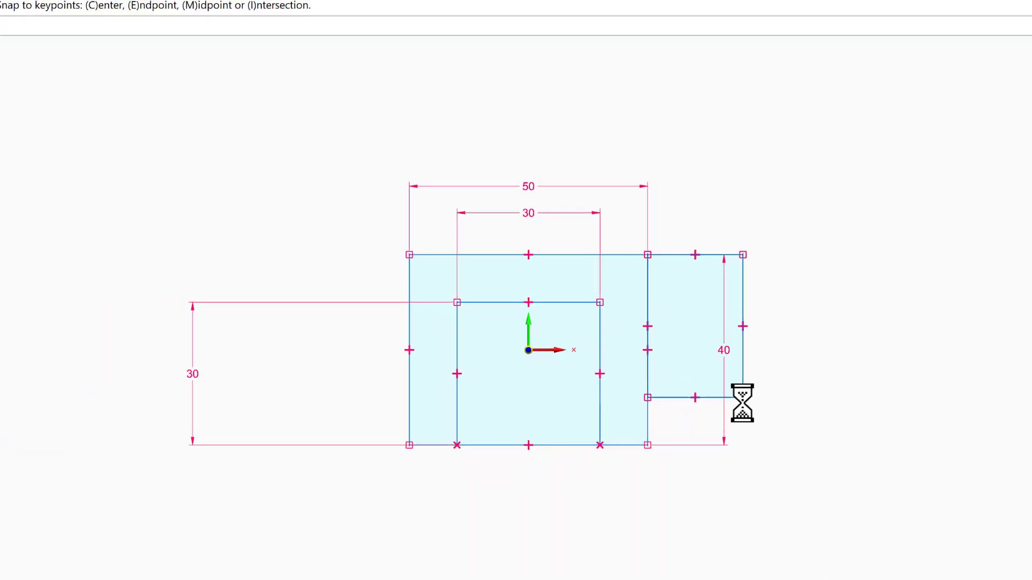
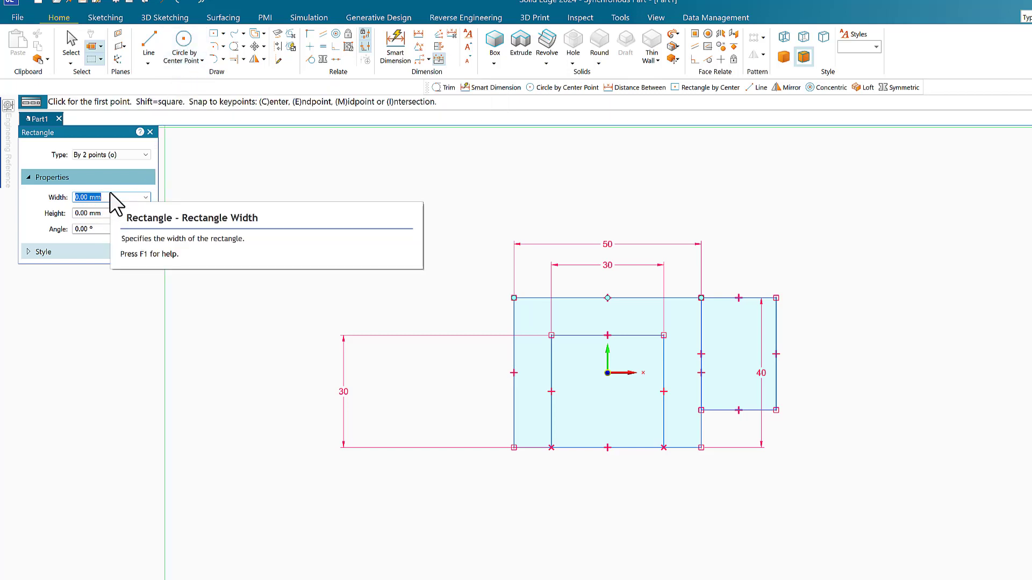
{"action": "type", "text": "3"}
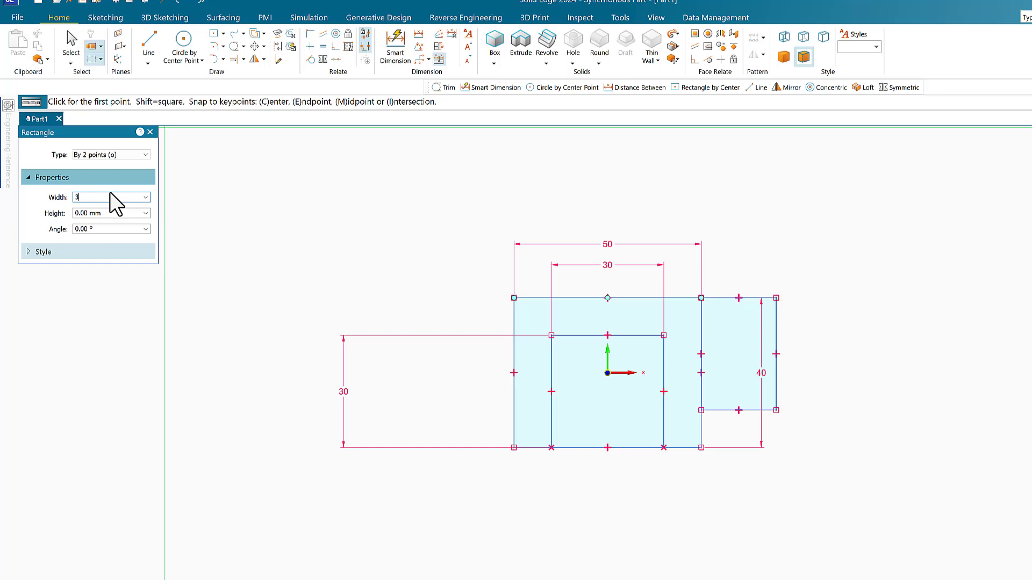
{"action": "type", "text": "0"}
{"action": "key", "text": "Return"}
Draw a 30 mm diameter circle centered on the midpoint of the tab rectangle's outer vertical edge
{"action": "left_click", "coordinate": [185, 48]}
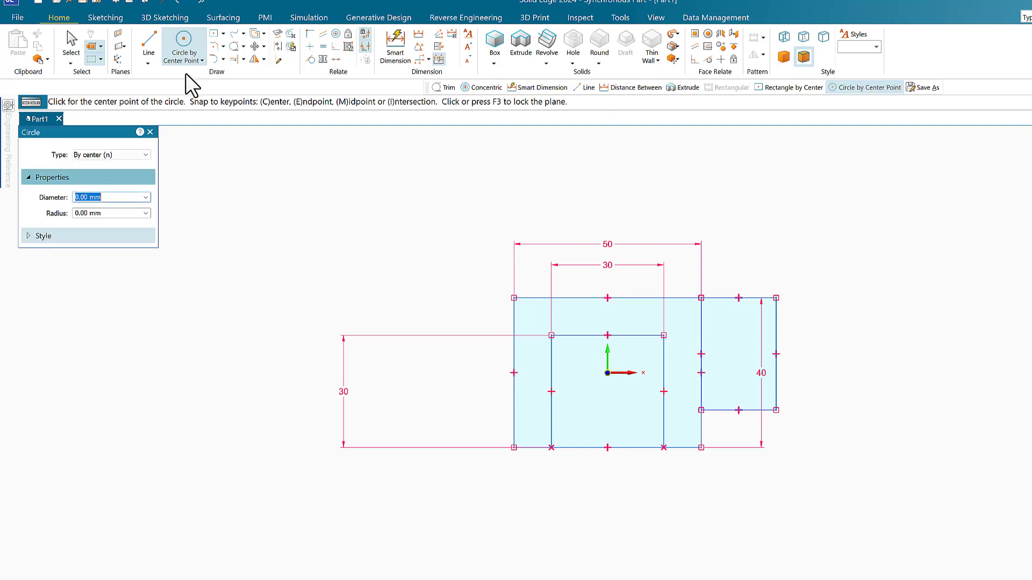
{"action": "type", "text": "30"}
{"action": "key", "text": "Return"}
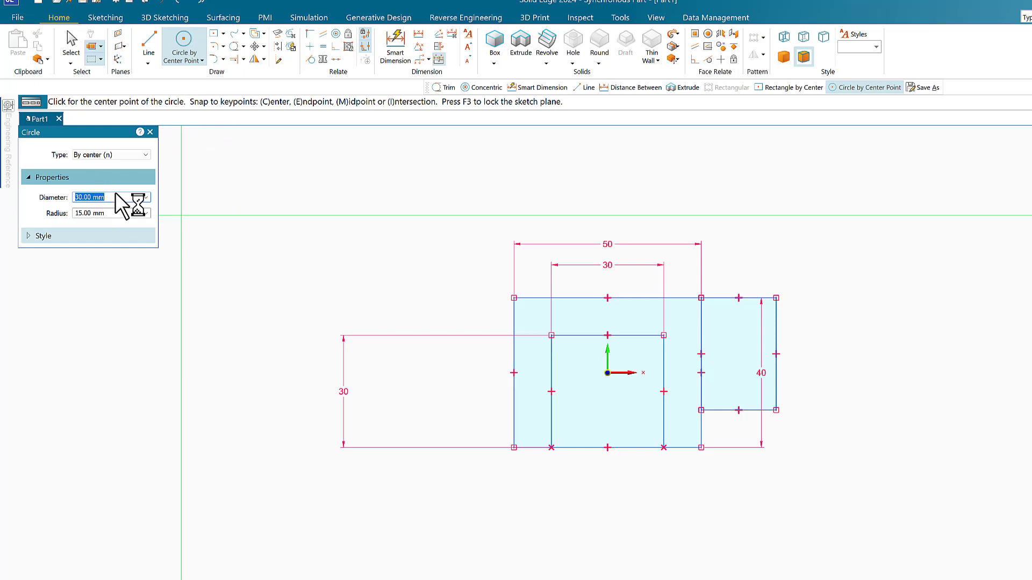
{"action": "left_click", "coordinate": [776, 354]}
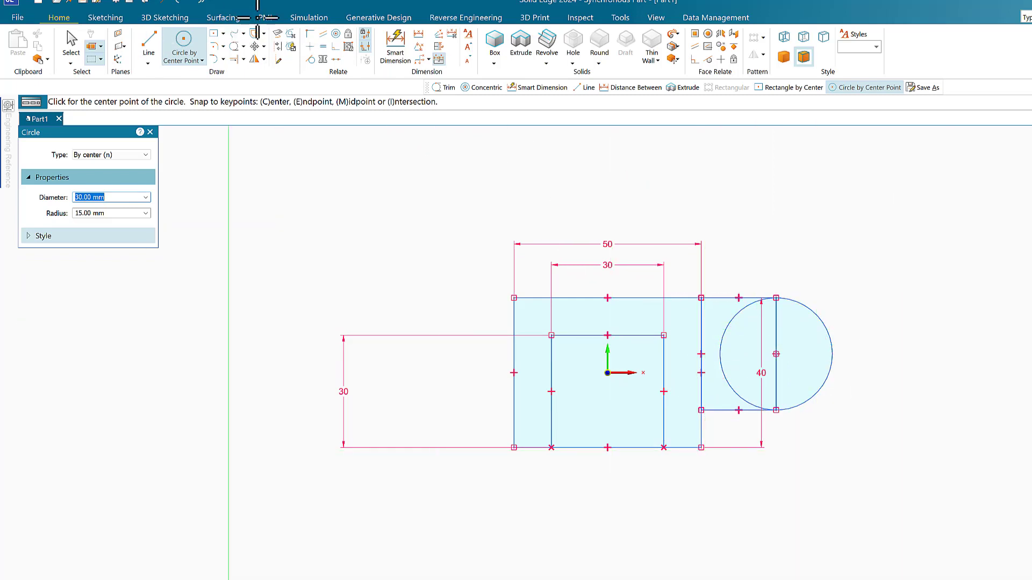
Trim the circle's inner half and the tab rectangle's outer vertical edge to leave a rounded tab outline
{"action": "left_click", "coordinate": [234, 47]}
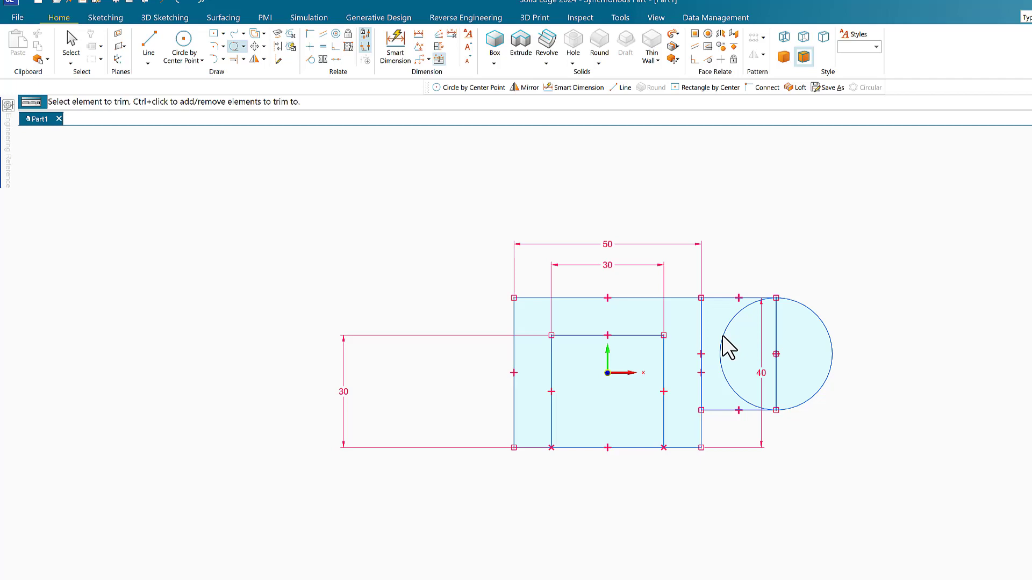
{"action": "left_click", "coordinate": [722, 336]}
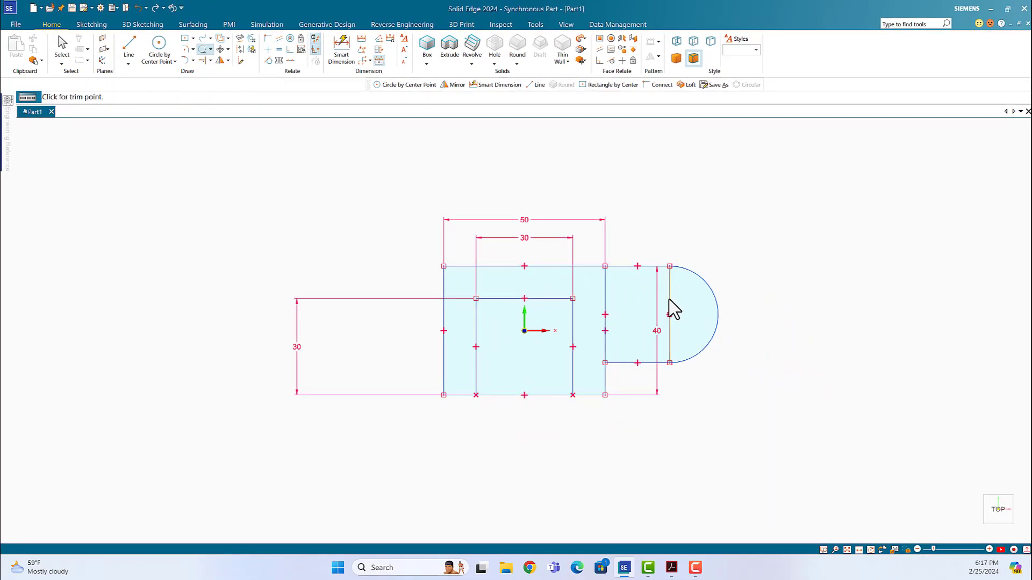
{"action": "left_click", "coordinate": [668, 301]}
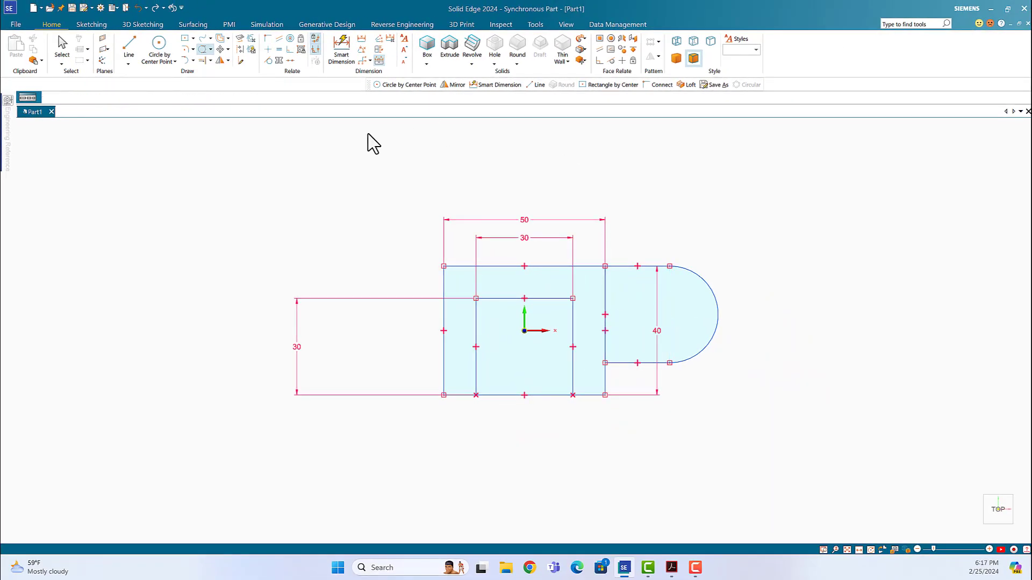
Draw a 16 mm diameter circle at the center of the tab's rounded end and make it concentric with the arc
{"action": "left_click", "coordinate": [154, 46]}
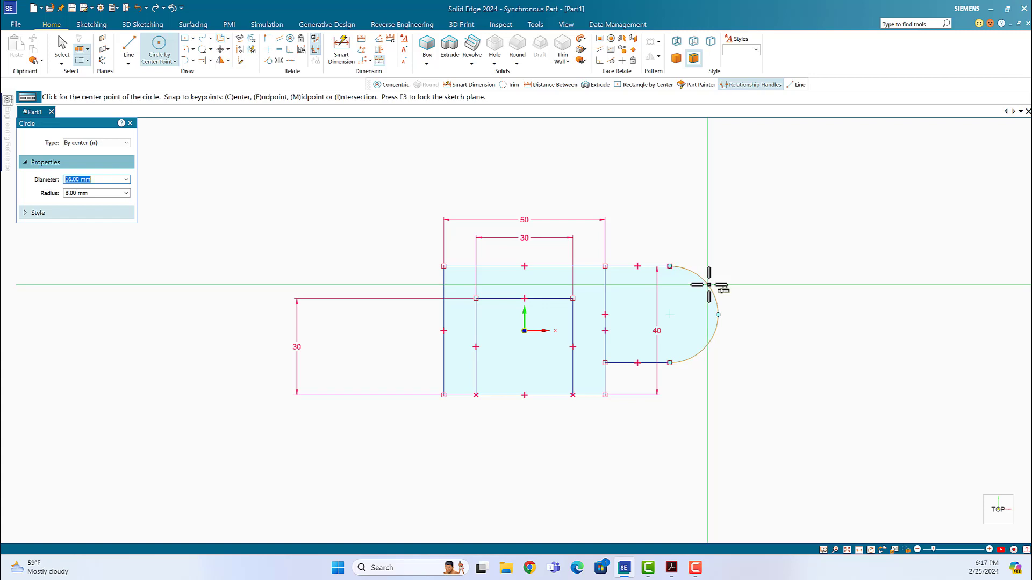
{"action": "left_click", "coordinate": [670, 315]}
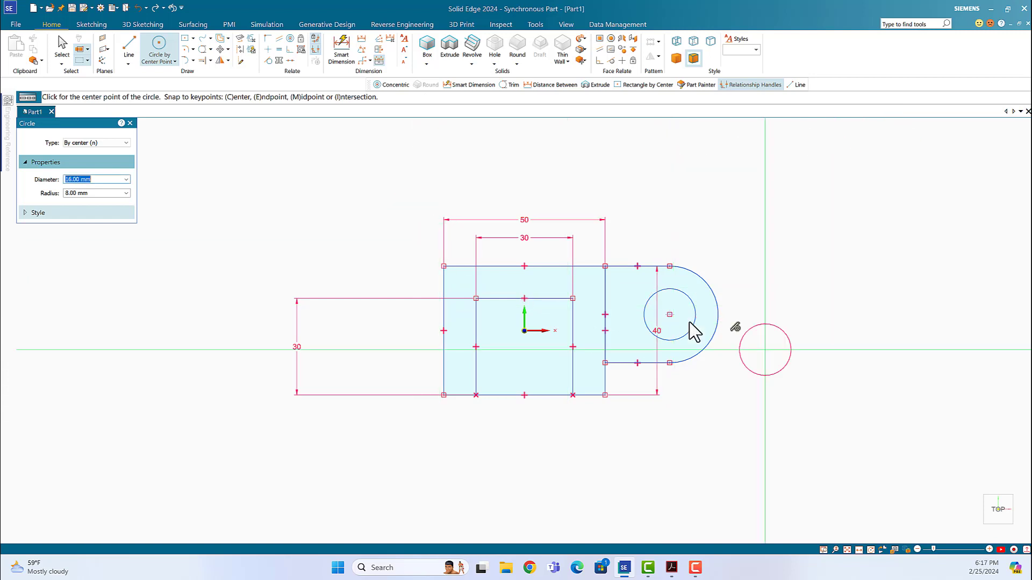
{"action": "left_click", "coordinate": [289, 39]}
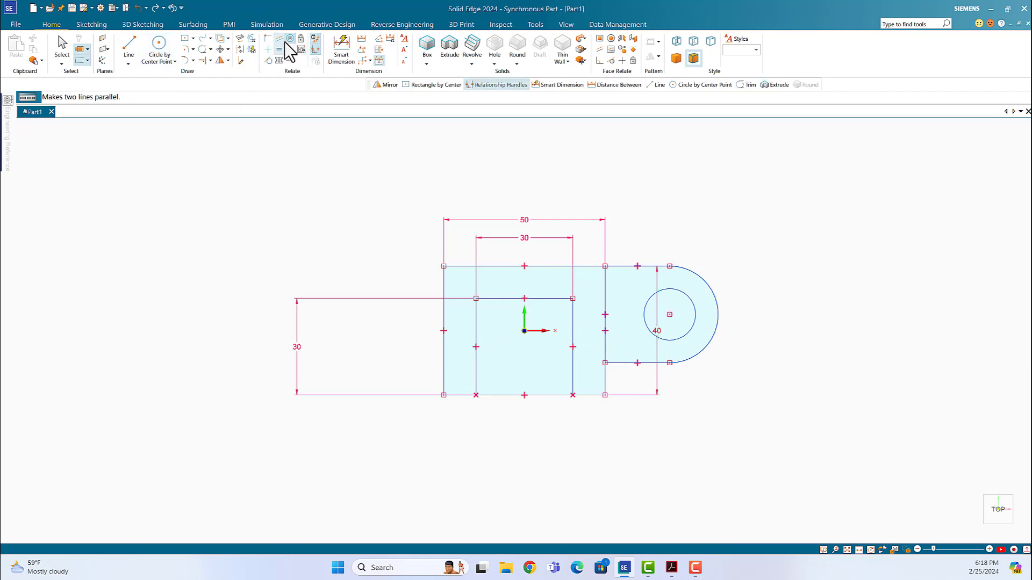
{"action": "left_click", "coordinate": [702, 279]}
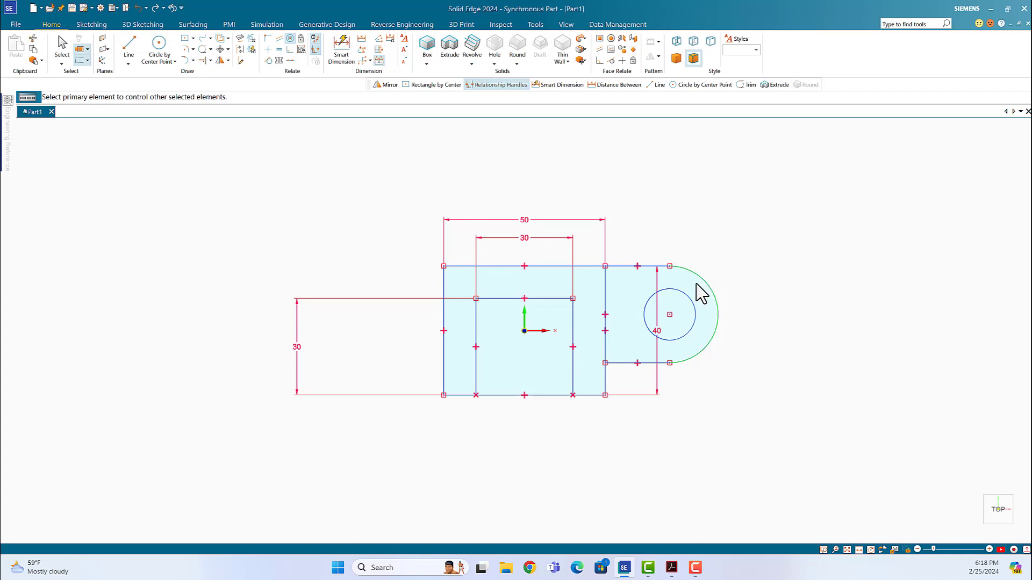
{"action": "left_click", "coordinate": [686, 295]}
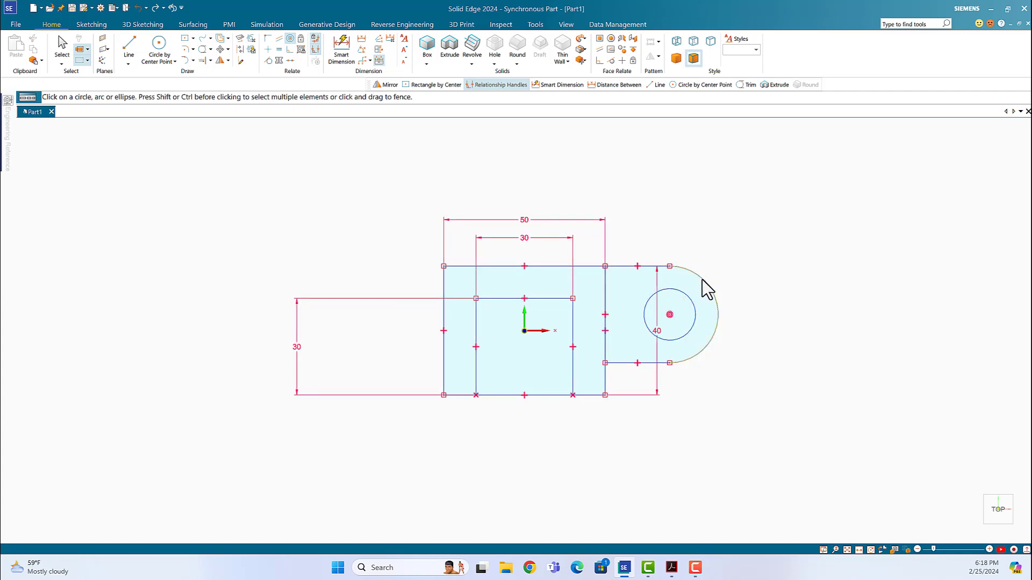
{"action": "left_click", "coordinate": [702, 279]}
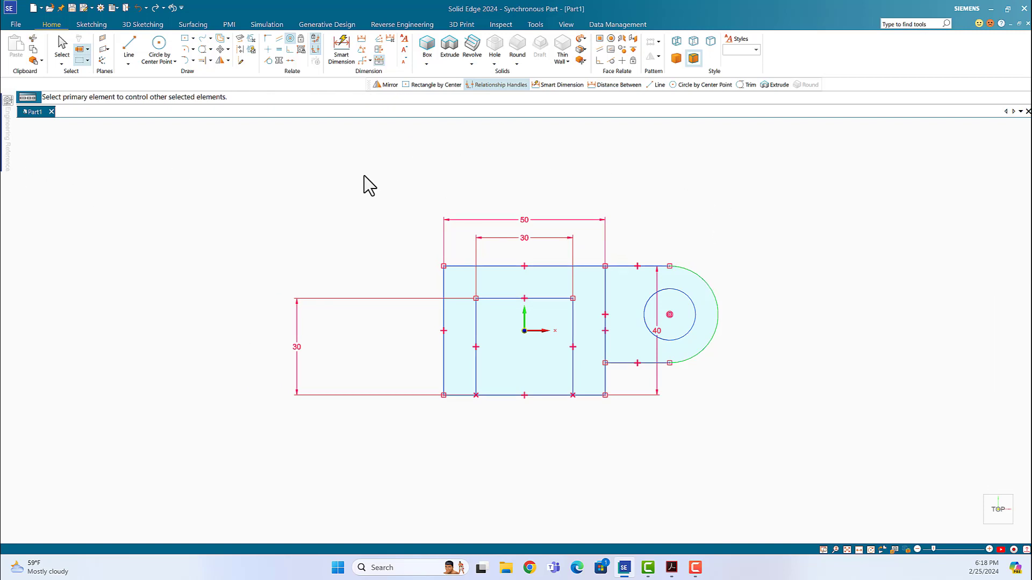
{"action": "key", "text": "Escape"}
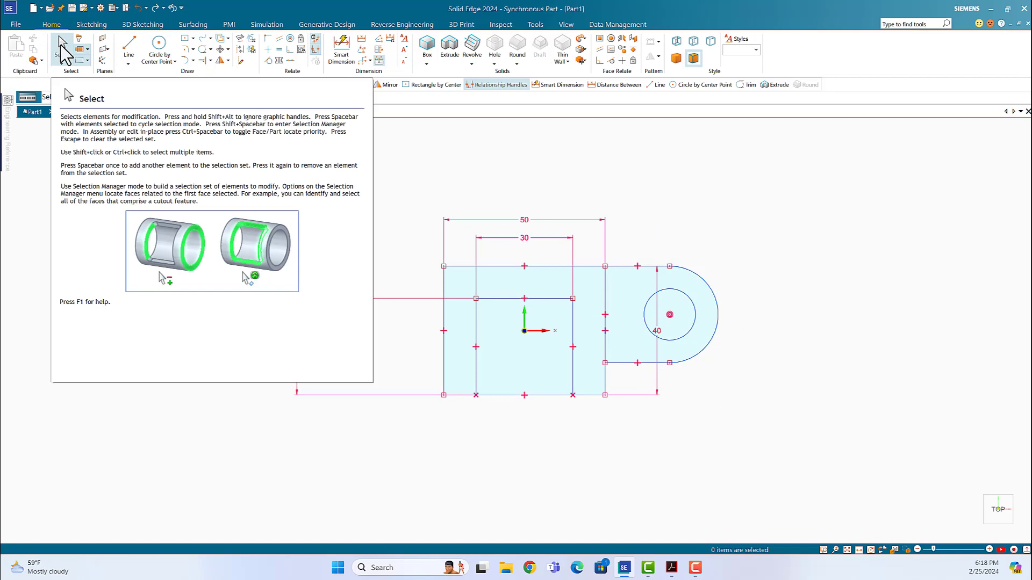
Mirror the rounded tab outline and its hole circle about the vertical centerline through the origin
{"action": "mouse_move", "coordinate": [593, 263]}
{"action": "left_mouse_down"}
{"action": "mouse_move", "coordinate": [598, 366]}
{"action": "mouse_move", "coordinate": [733, 370]}
{"action": "left_mouse_up"}
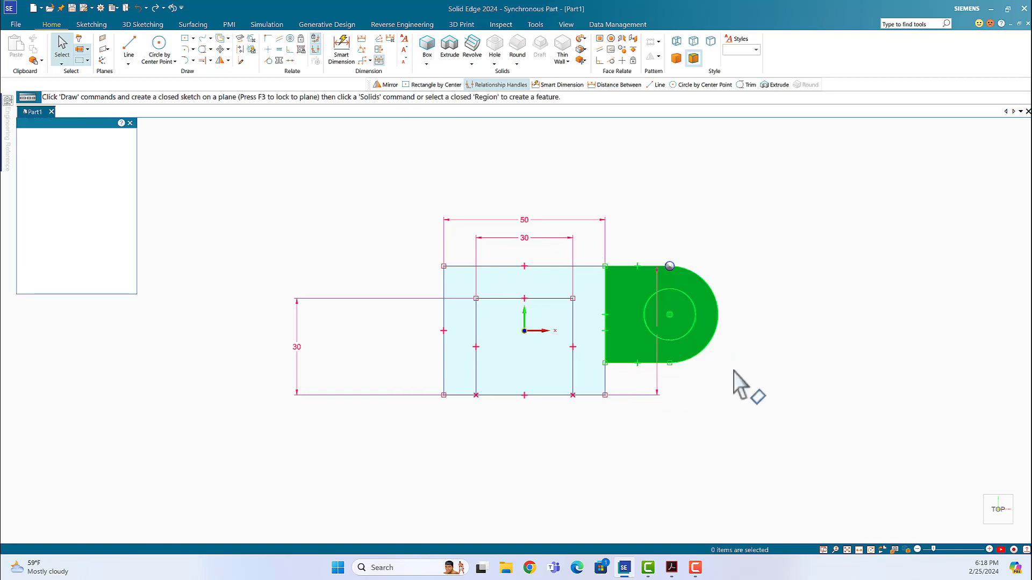
{"action": "left_click", "coordinate": [220, 60]}
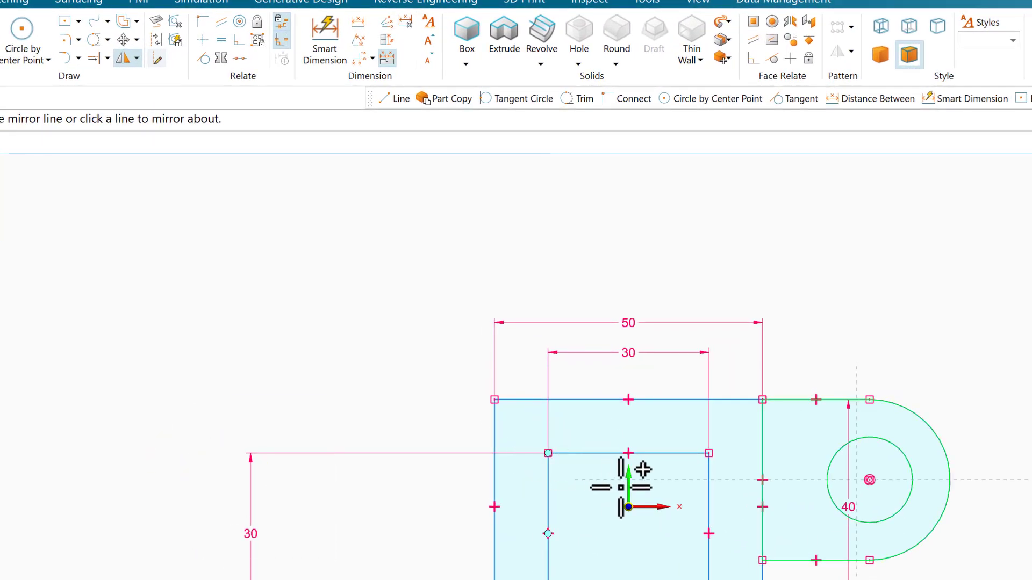
{"action": "left_click", "coordinate": [626, 490]}
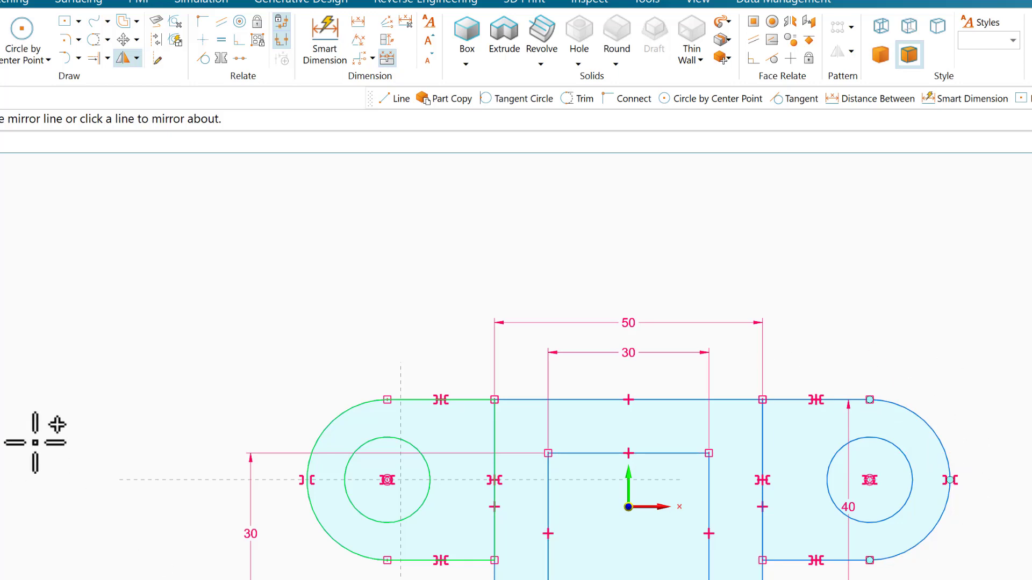
{"action": "left_click", "coordinate": [237, 253]}
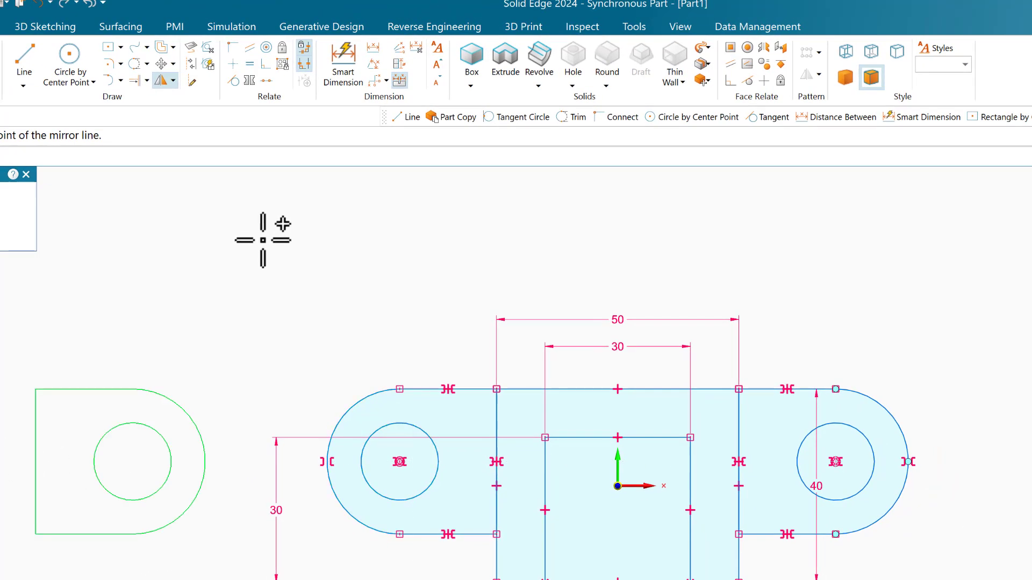
{"action": "key", "text": "Escape"}
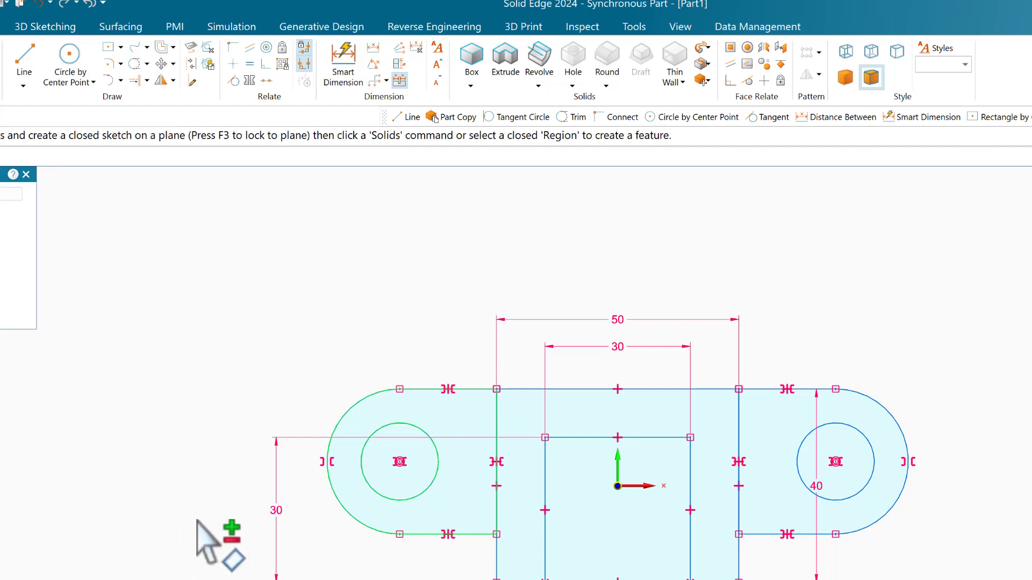
{"action": "key", "text": "Escape"}
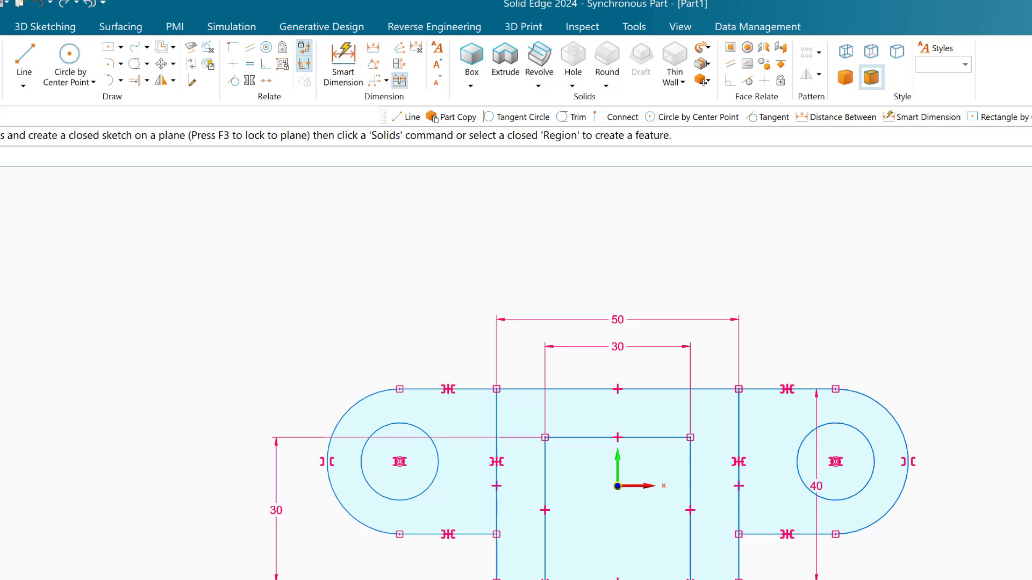
Switch the sketch to the isometric view, check the heights in the PDF drawing in Adobe Acrobat, and return to Solid Edge
{"action": "key", "text": "ctrl+i"}
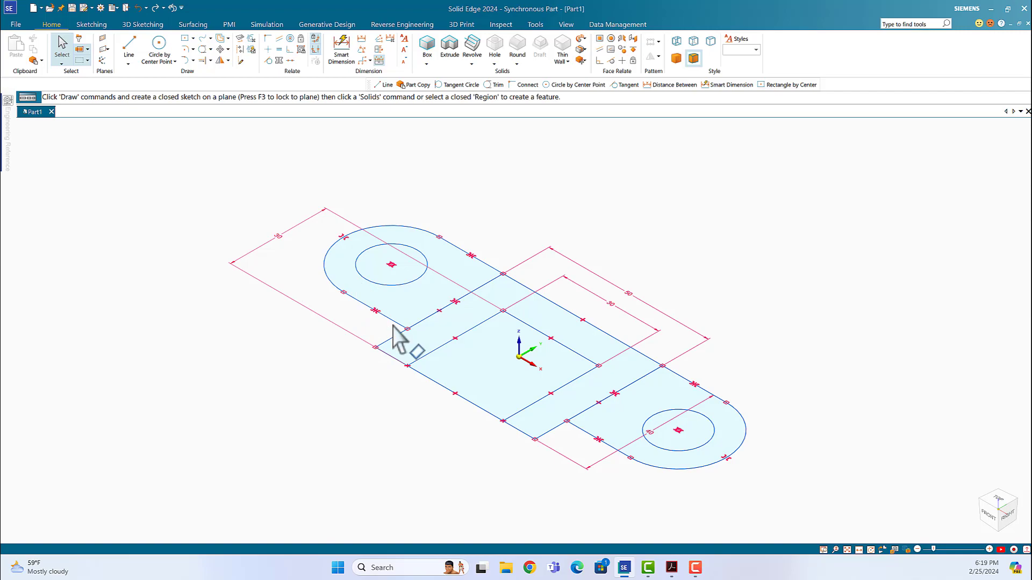
{"action": "left_click", "coordinate": [669, 568]}
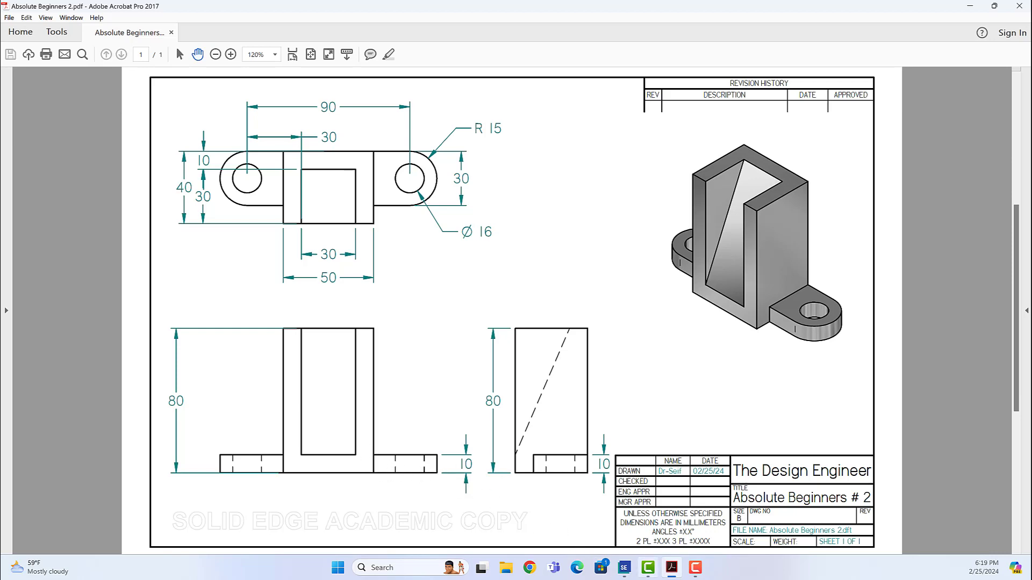
{"action": "left_click", "coordinate": [624, 568]}
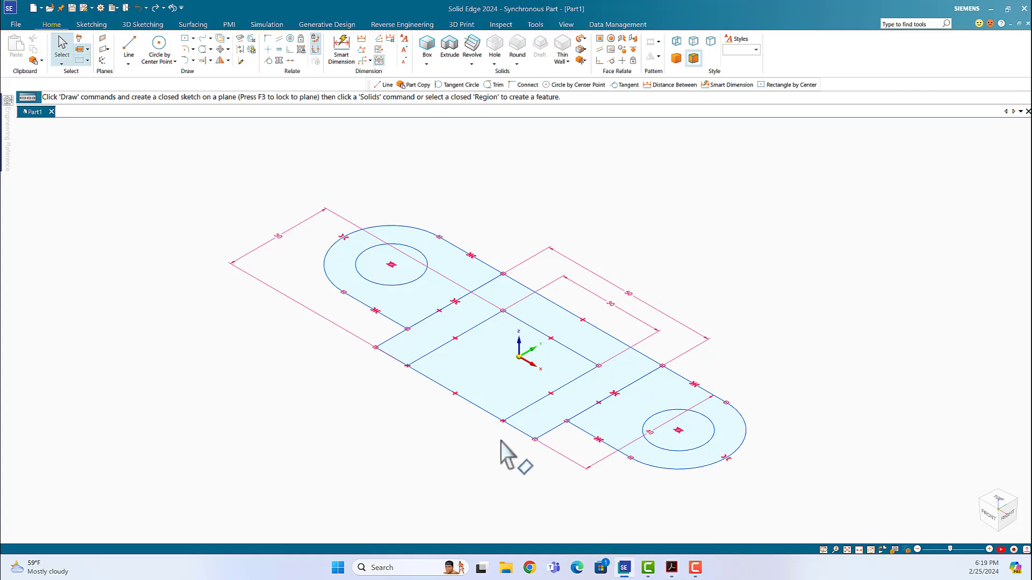
Extrude the two rounded tab regions and the central rectangle together 10 mm upward, leaving the hole circles open
{"action": "left_click", "coordinate": [610, 433]}
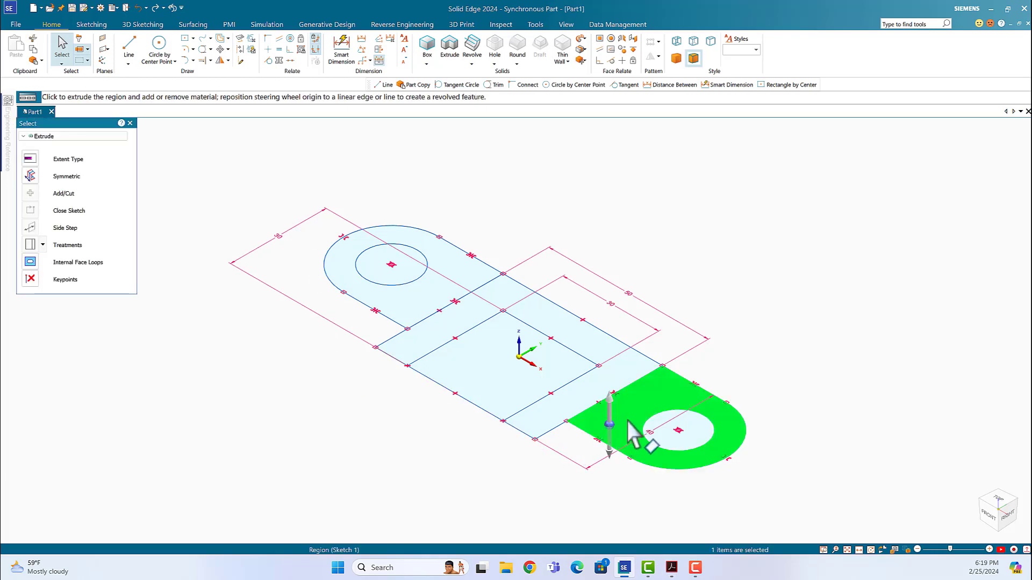
{"action": "left_click", "coordinate": [499, 374]}
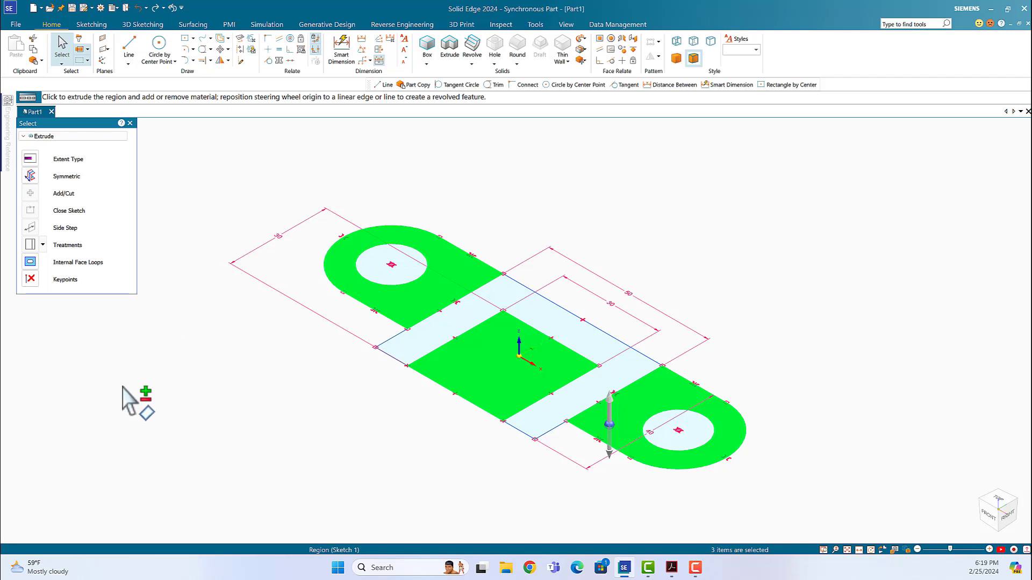
{"action": "left_click", "coordinate": [608, 414]}
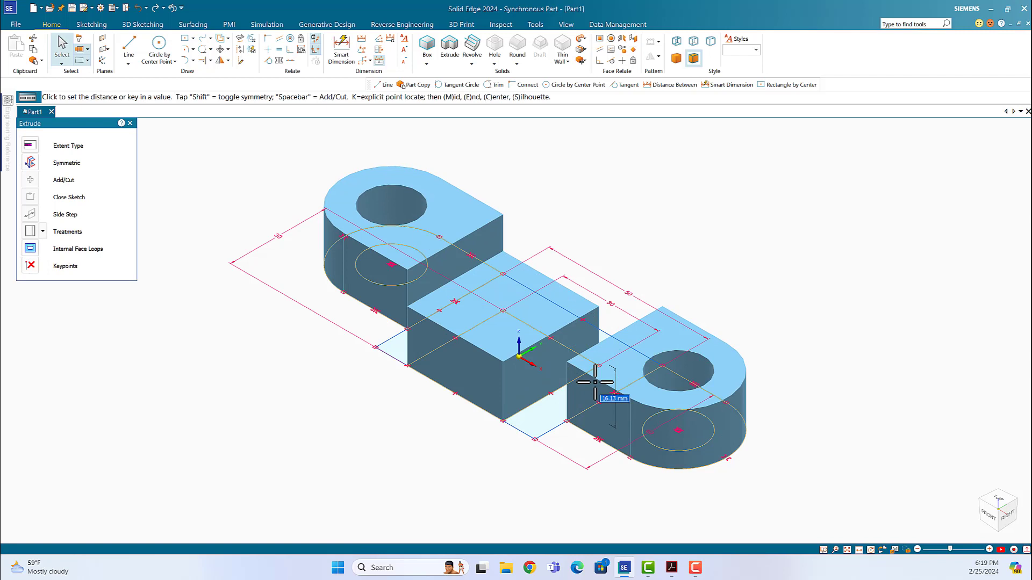
{"action": "type", "text": "10"}
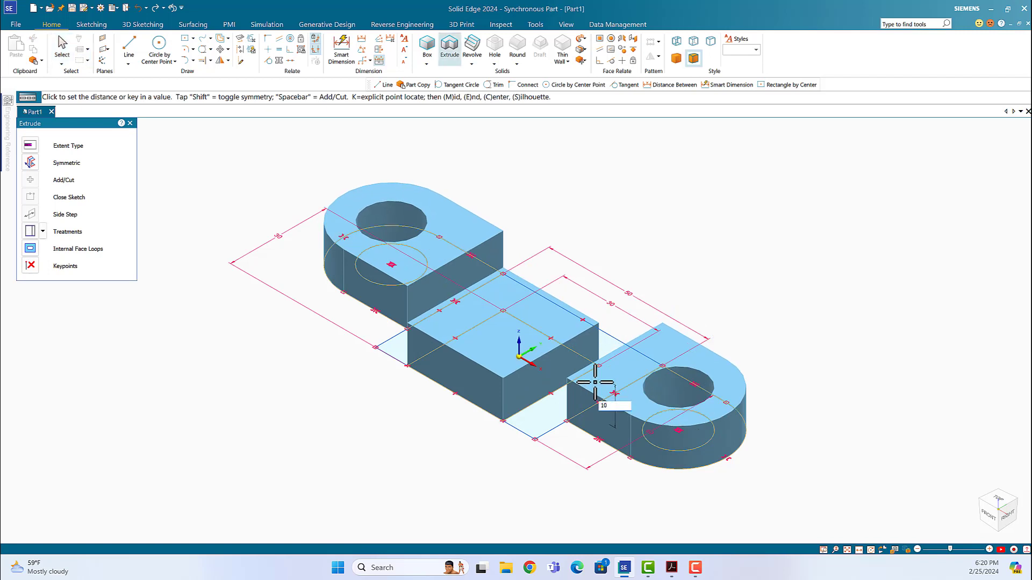
{"action": "key", "text": "Return"}
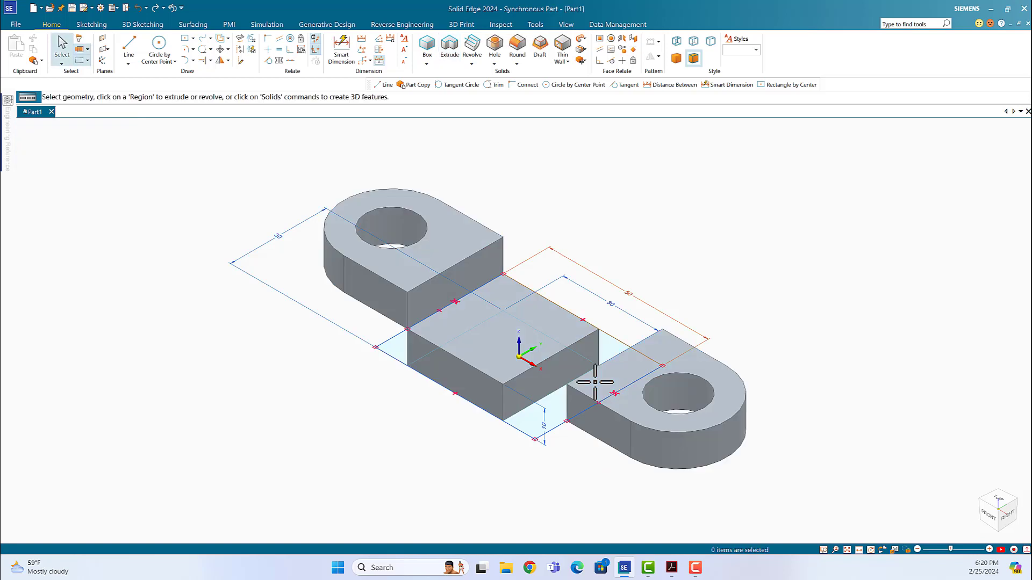
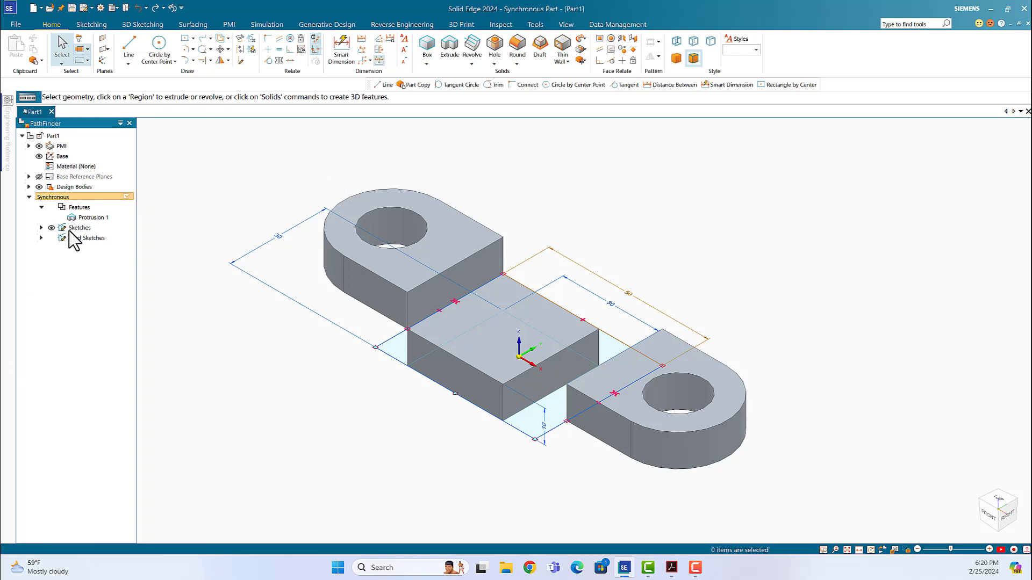
Restore the consumed Sketch 2 from the used sketches
{"action": "left_click", "coordinate": [41, 238]}
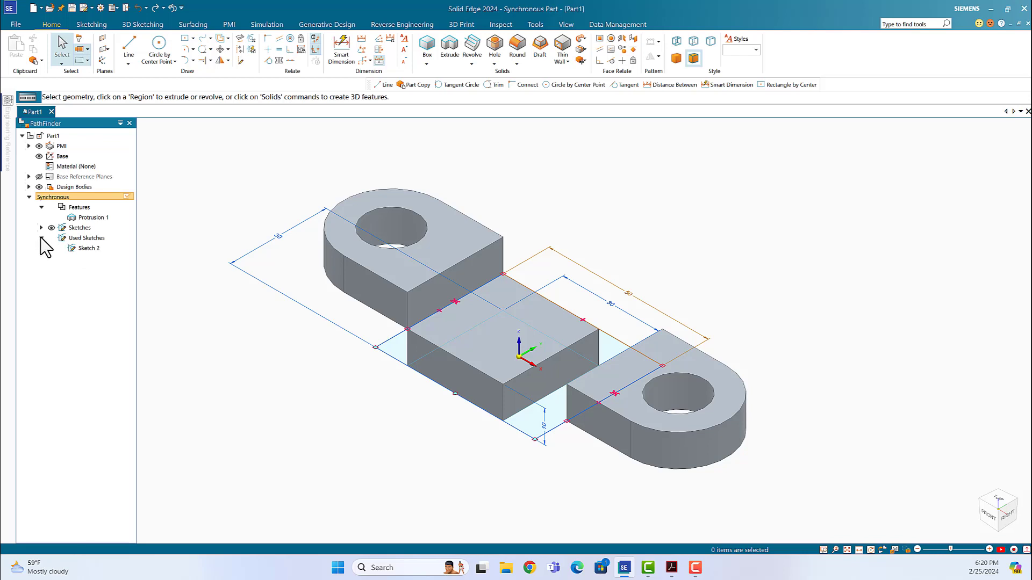
{"action": "left_click", "coordinate": [86, 251]}
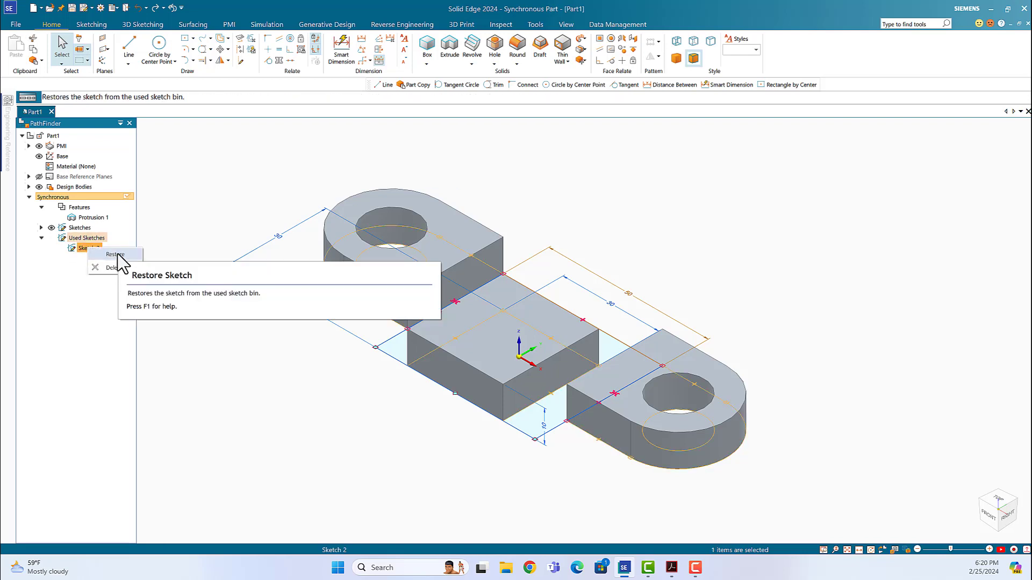
{"action": "left_click", "coordinate": [118, 254]}
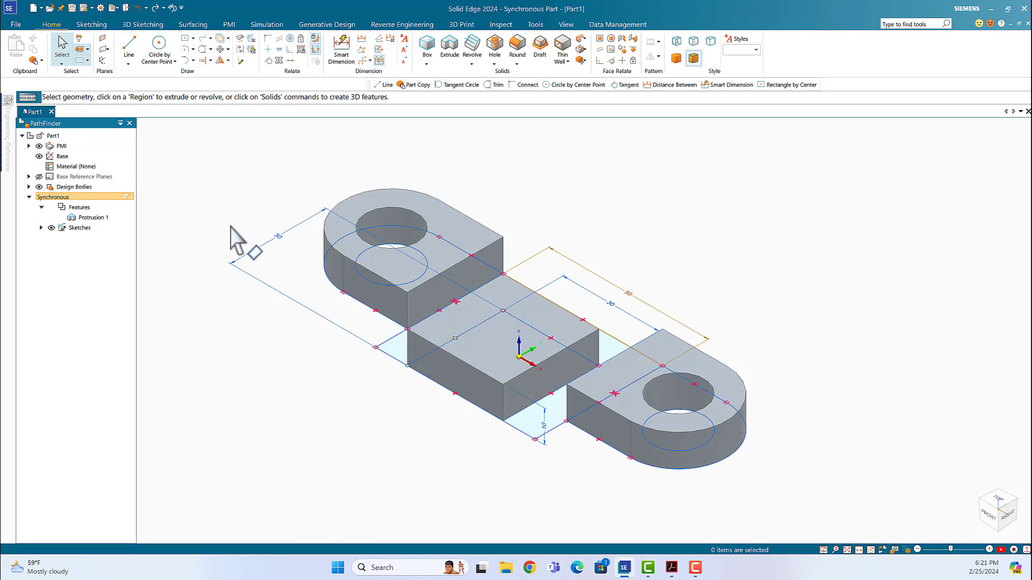
{"action": "left_click", "coordinate": [535, 424]}
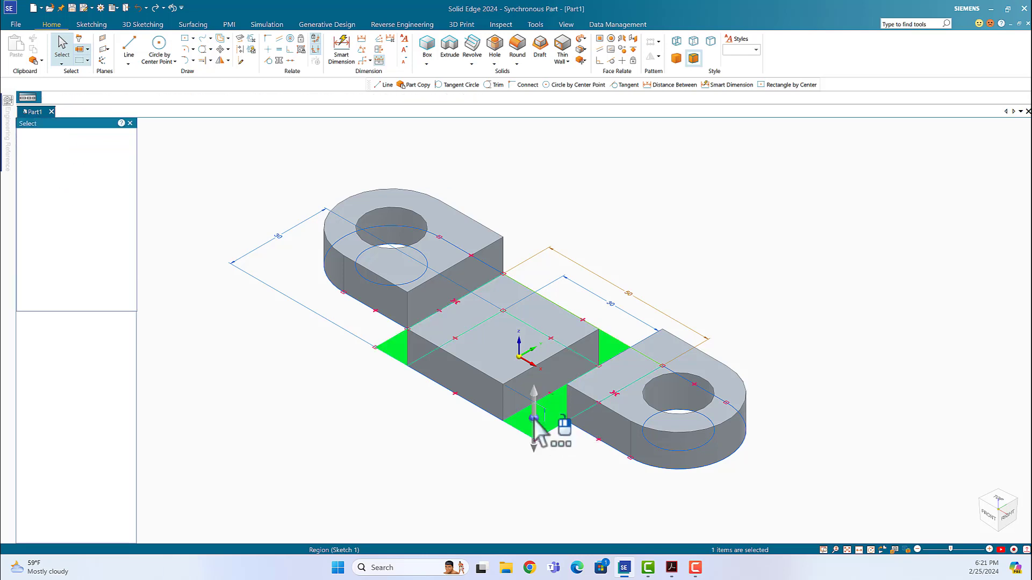
{"action": "key", "text": "Escape"}
{"action": "left_click", "coordinate": [535, 425]}
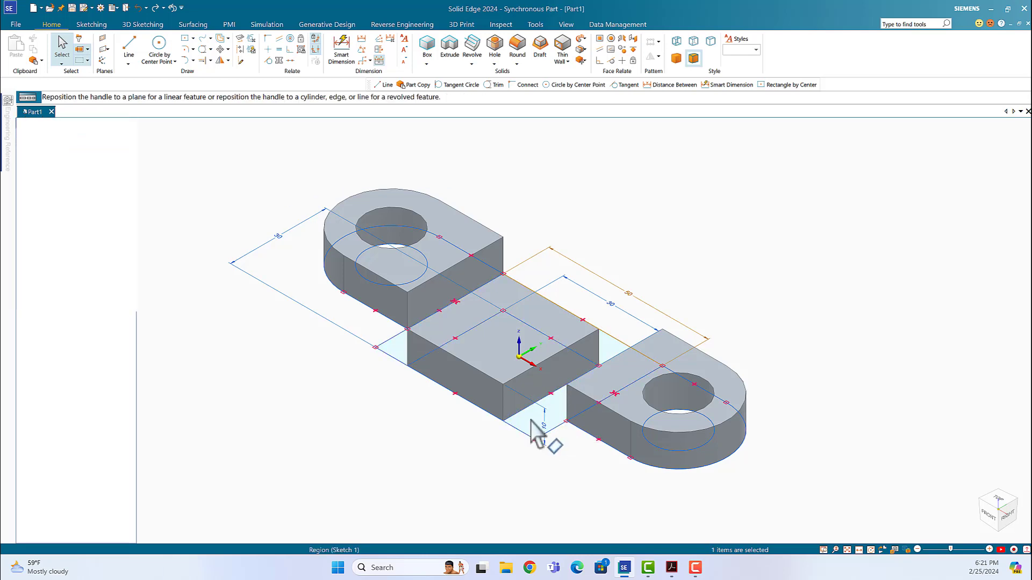
{"action": "key", "text": "Escape"}
Extrude the U-shaped region around the central block 80 mm upward as added material
{"action": "left_click", "coordinate": [533, 433]}
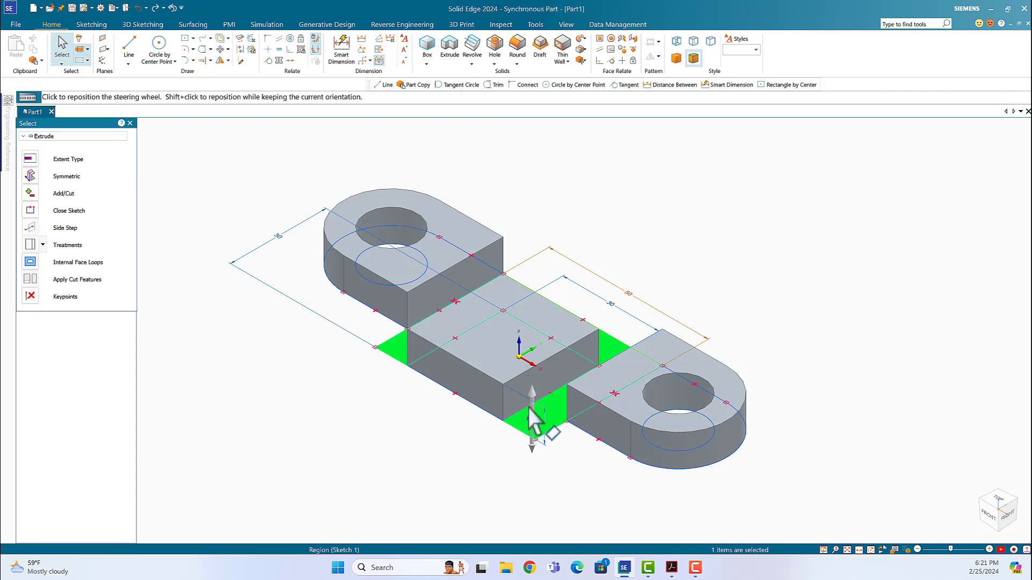
{"action": "left_click", "coordinate": [532, 420]}
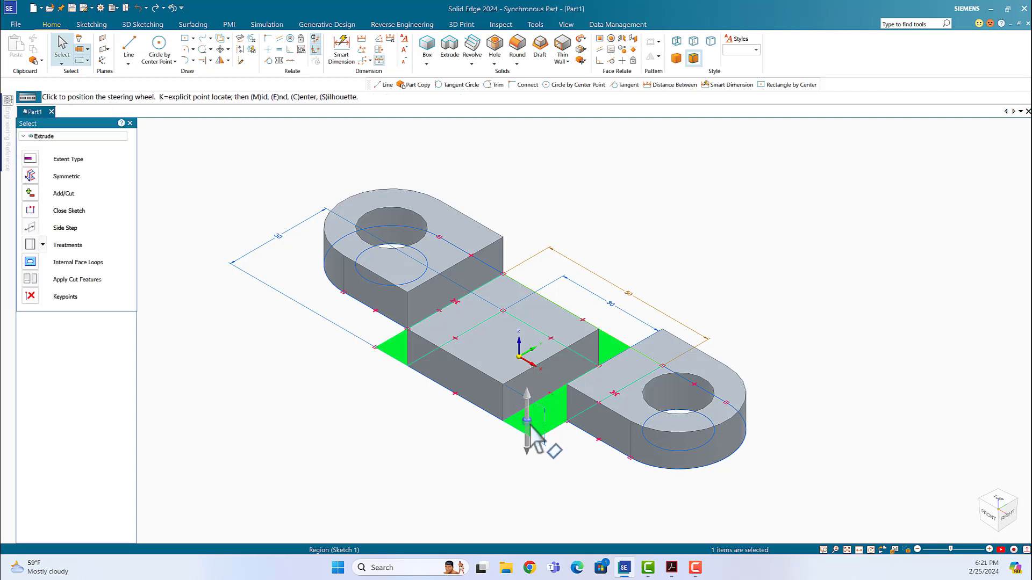
{"action": "left_click", "coordinate": [535, 427]}
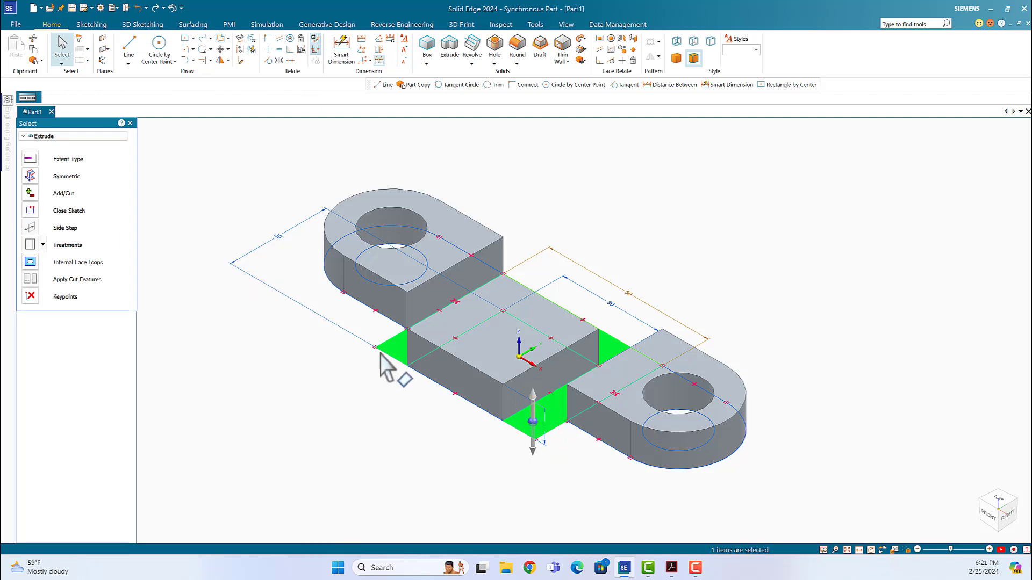
{"action": "left_click", "coordinate": [30, 192]}
{"action": "left_click", "coordinate": [31, 220]}
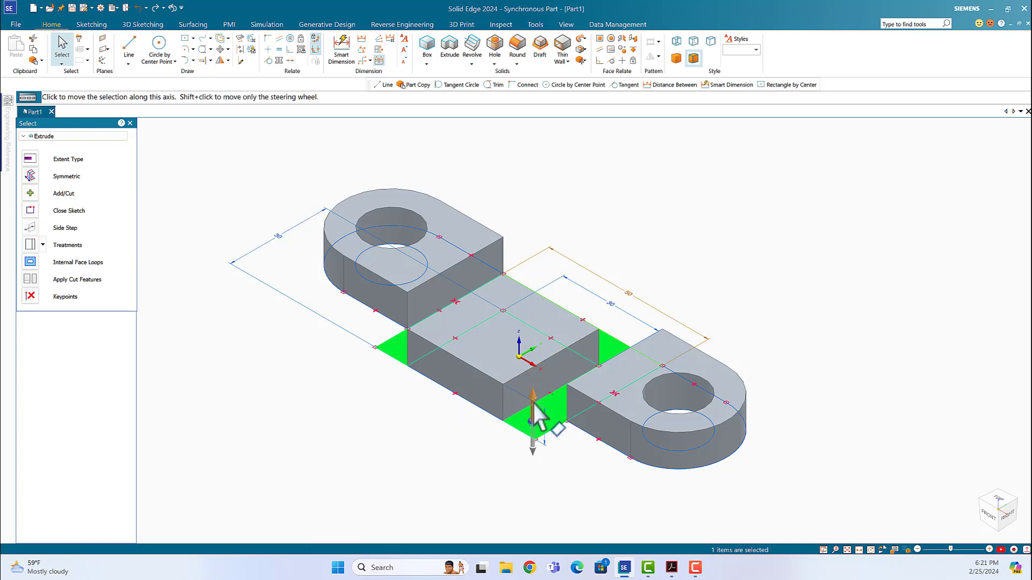
{"action": "left_click", "coordinate": [534, 424]}
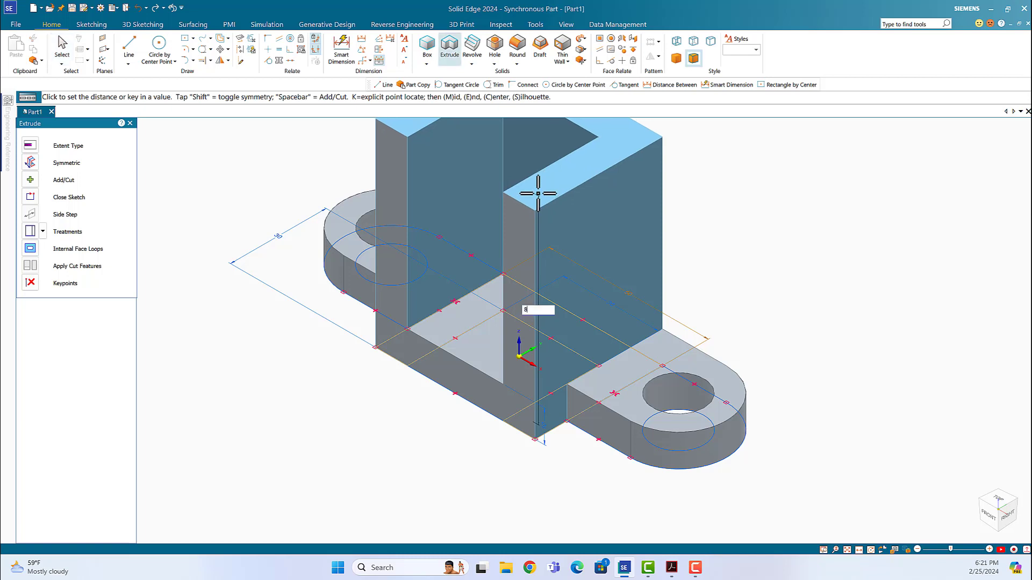
{"action": "key", "text": "Return"}
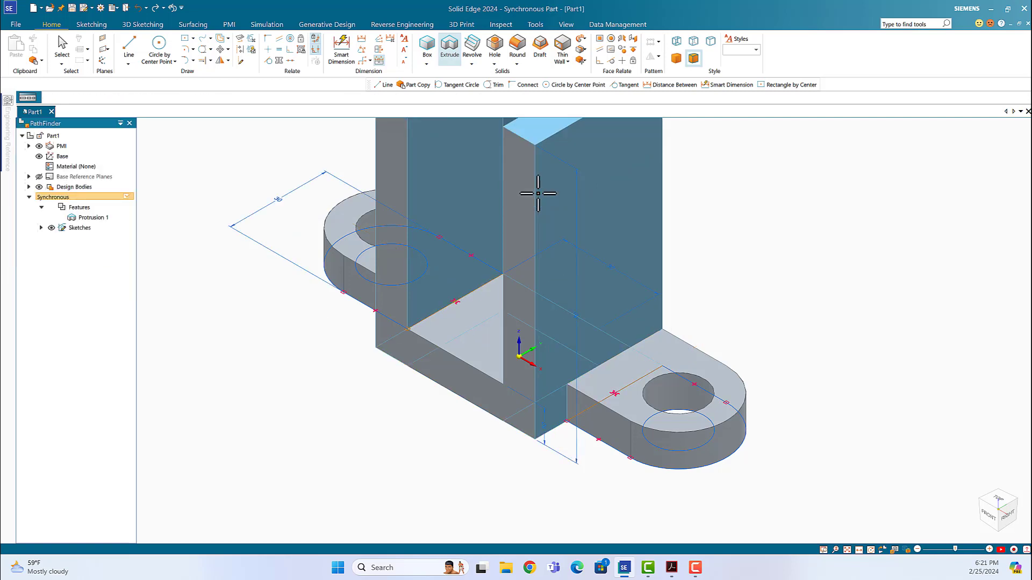
{"action": "scroll", "coordinate": [310, 430], "scroll_direction": "down", "scroll_amount": 3}
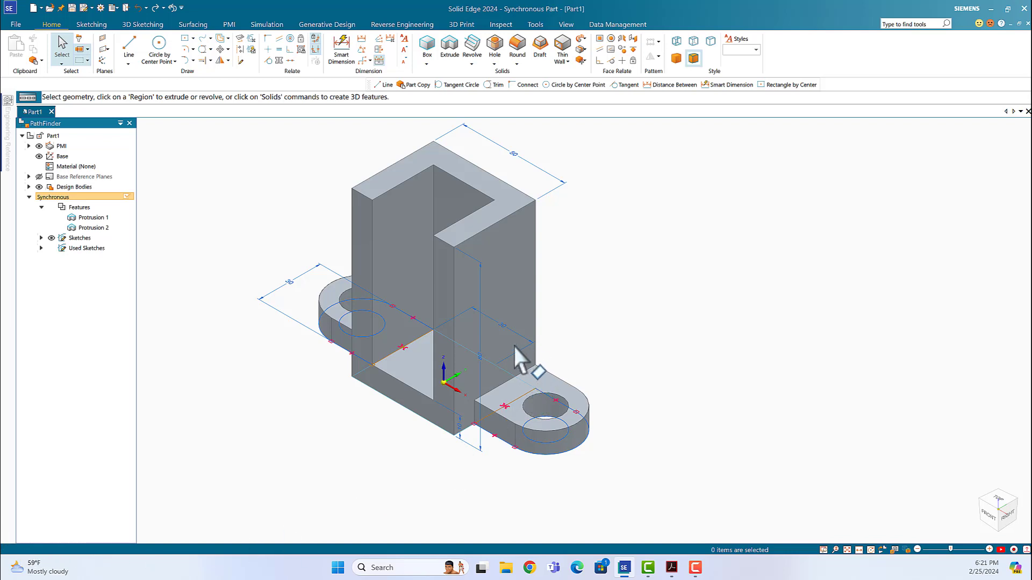
{"action": "scroll", "coordinate": [513, 345], "scroll_direction": "down", "scroll_amount": 2}
{"action": "scroll", "coordinate": [511, 346], "scroll_direction": "up", "scroll_amount": 4}
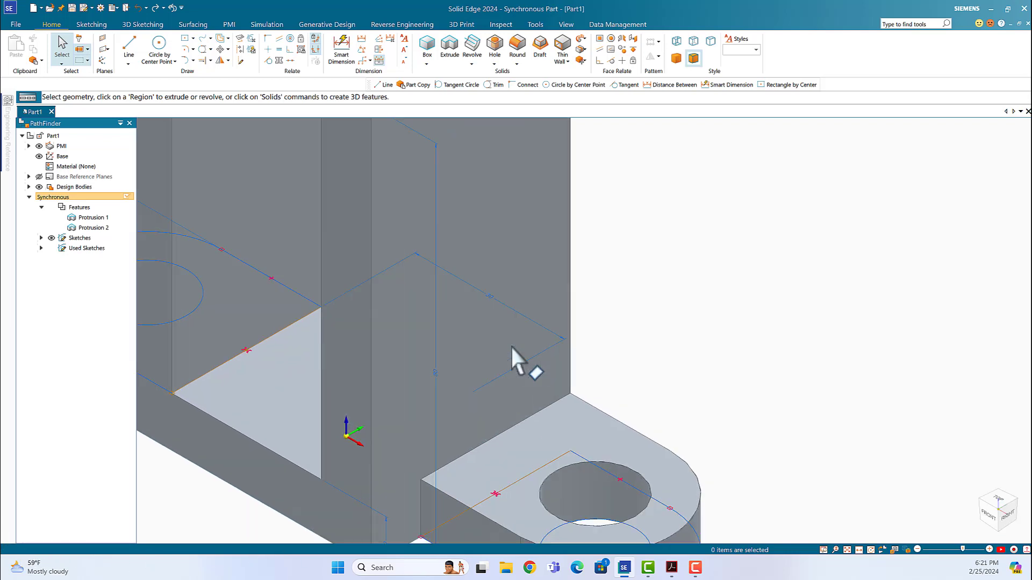
{"action": "scroll", "coordinate": [510, 345], "scroll_direction": "down", "scroll_amount": 2}
{"action": "scroll", "coordinate": [482, 369], "scroll_direction": "down", "scroll_amount": 4}
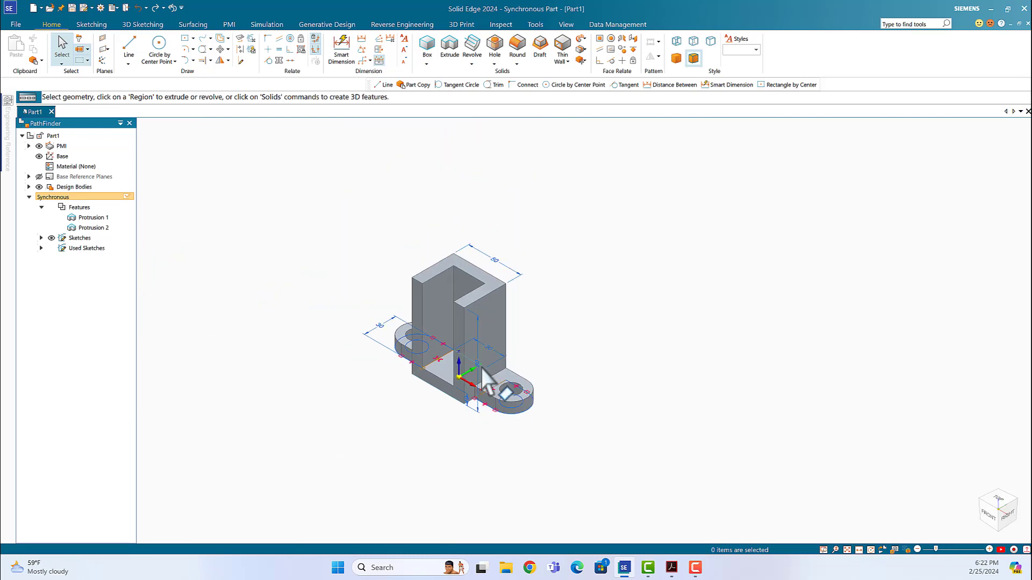
{"action": "scroll", "coordinate": [481, 369], "scroll_direction": "up", "scroll_amount": 5}
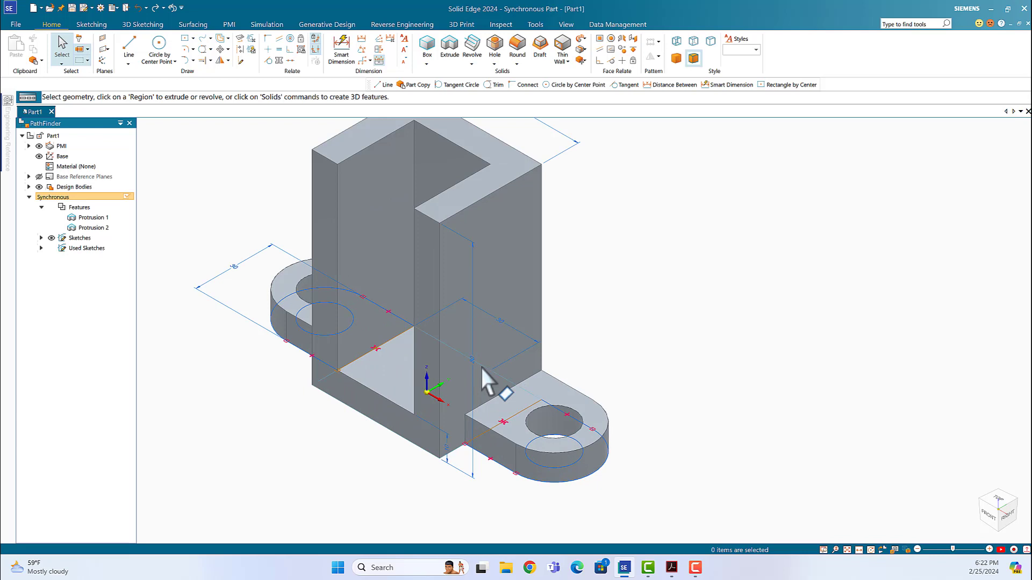
{"action": "scroll", "coordinate": [482, 369], "scroll_direction": "up", "scroll_amount": 3}
{"action": "scroll", "coordinate": [480, 366], "scroll_direction": "down", "scroll_amount": 3}
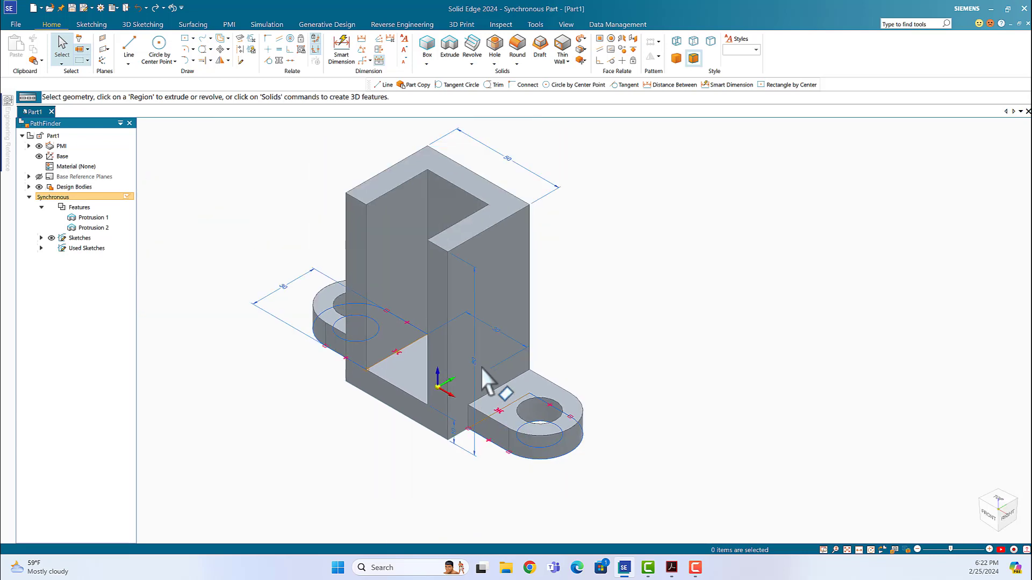
{"action": "scroll", "coordinate": [480, 365], "scroll_direction": "up", "scroll_amount": 1}
{"action": "scroll", "coordinate": [429, 347], "scroll_direction": "down", "scroll_amount": 2}
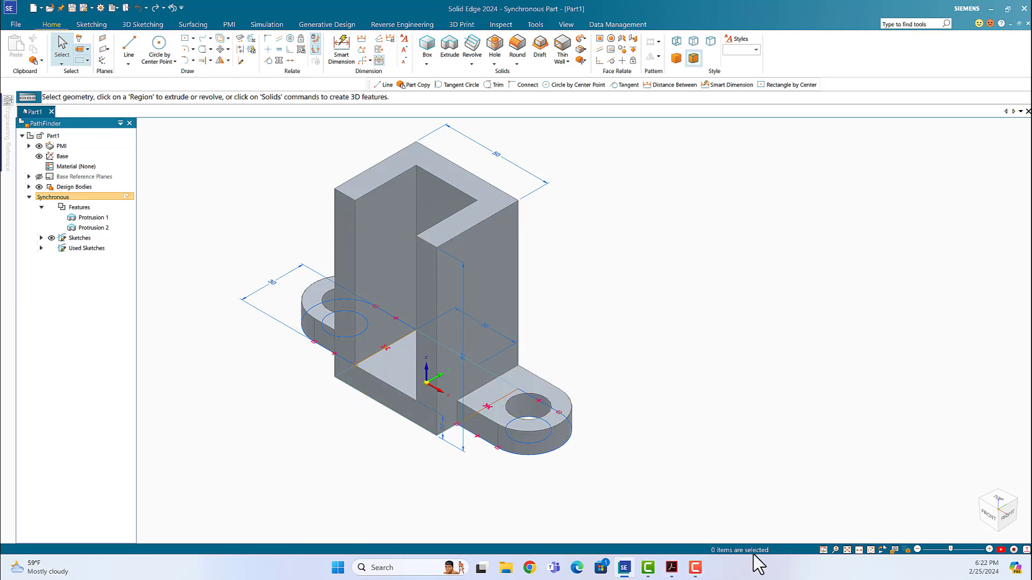
Check the sloped rib in the side and isometric views of the PDF drawing in Adobe Acrobat, and return to Solid Edge
{"action": "left_click", "coordinate": [673, 571]}
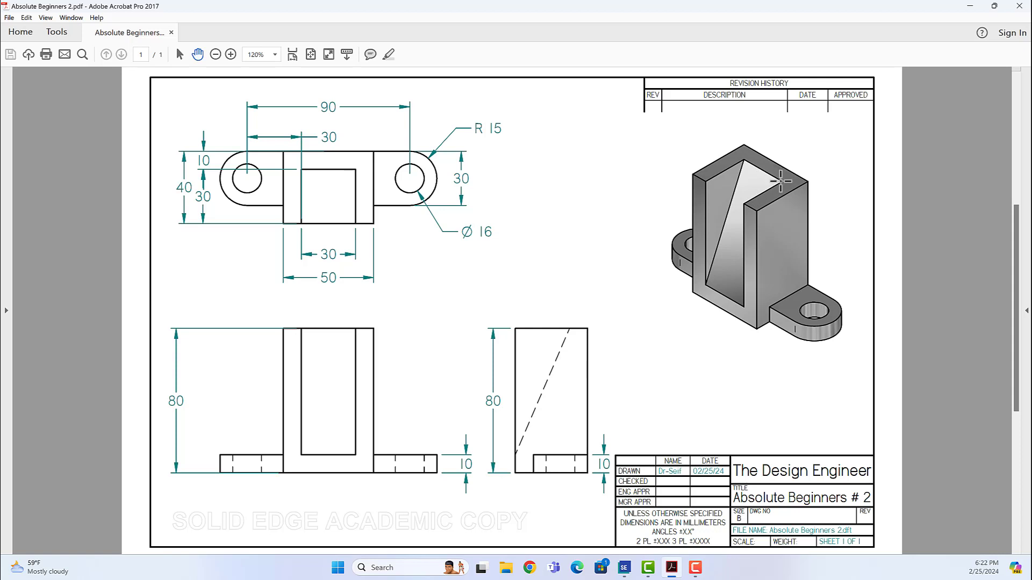
{"action": "scroll", "coordinate": [780, 181], "scroll_direction": "down", "scroll_amount": 1}
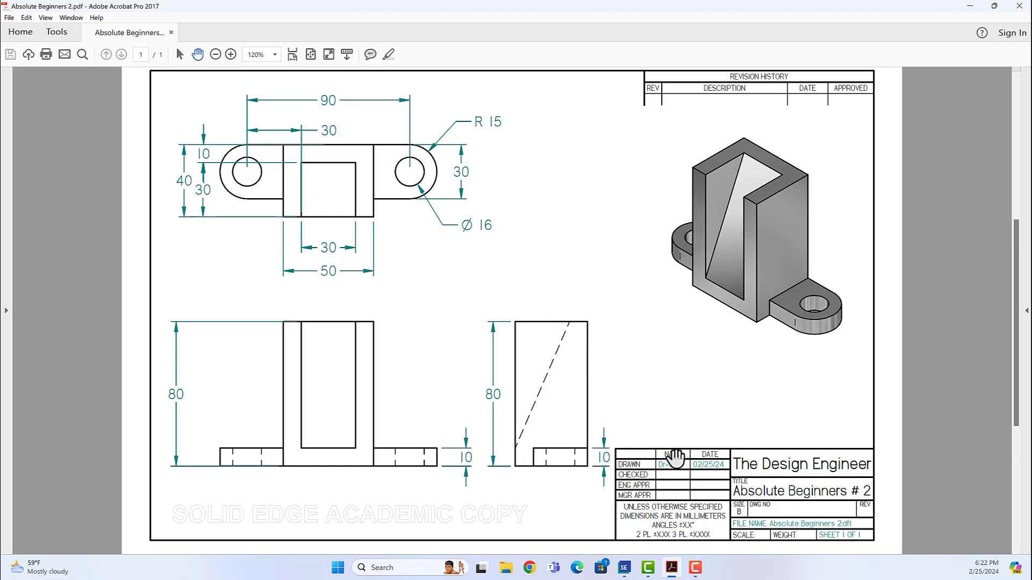
{"action": "left_click", "coordinate": [623, 568]}
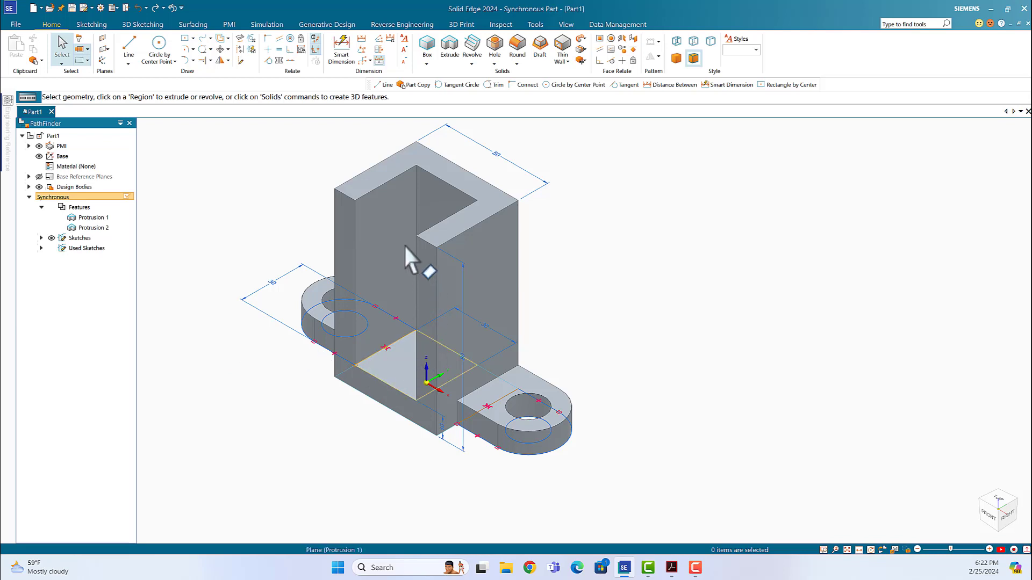
Show the Right (yz) reference plane and lock line sketching to it
{"action": "left_click", "coordinate": [29, 176]}
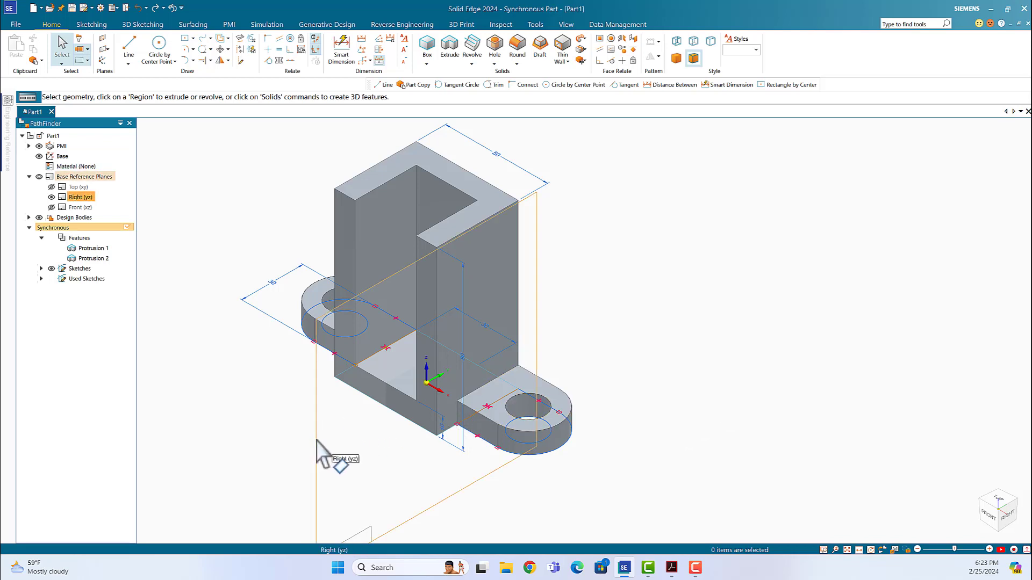
{"action": "middle_click_drag", "start_coordinate": [806, 380], "coordinate": [831, 357]}
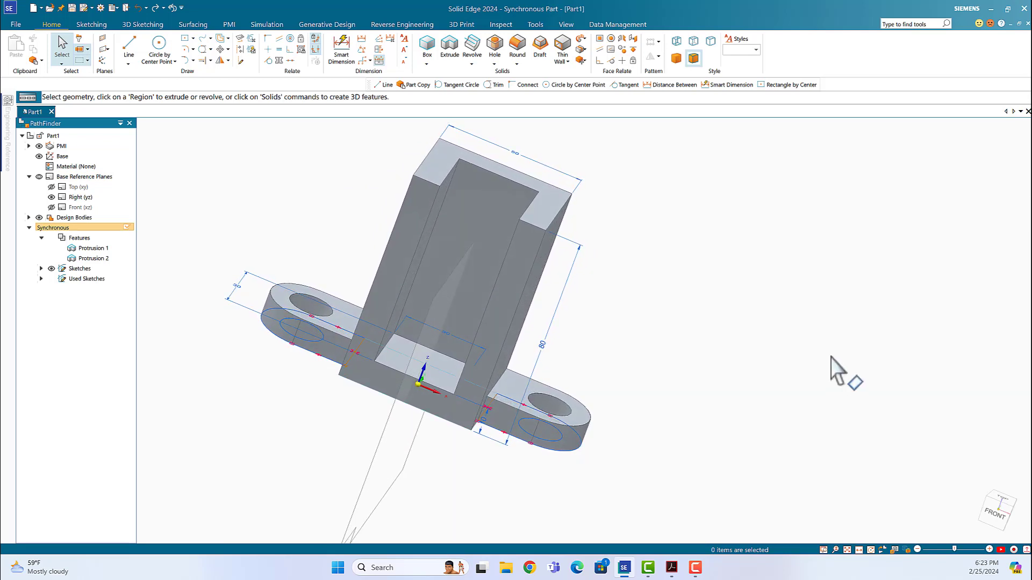
{"action": "left_click", "coordinate": [128, 48]}
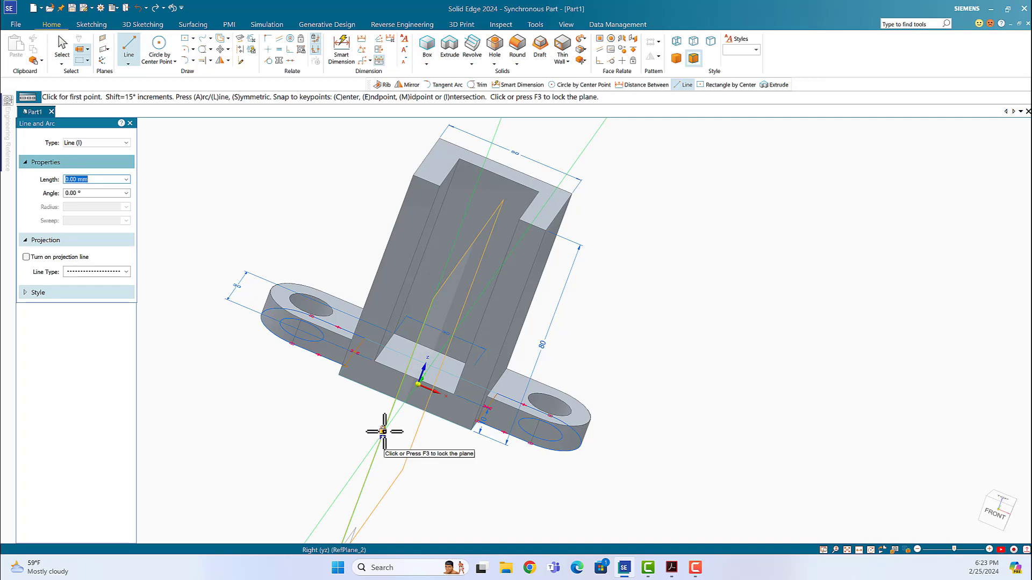
{"action": "key", "text": "F3"}
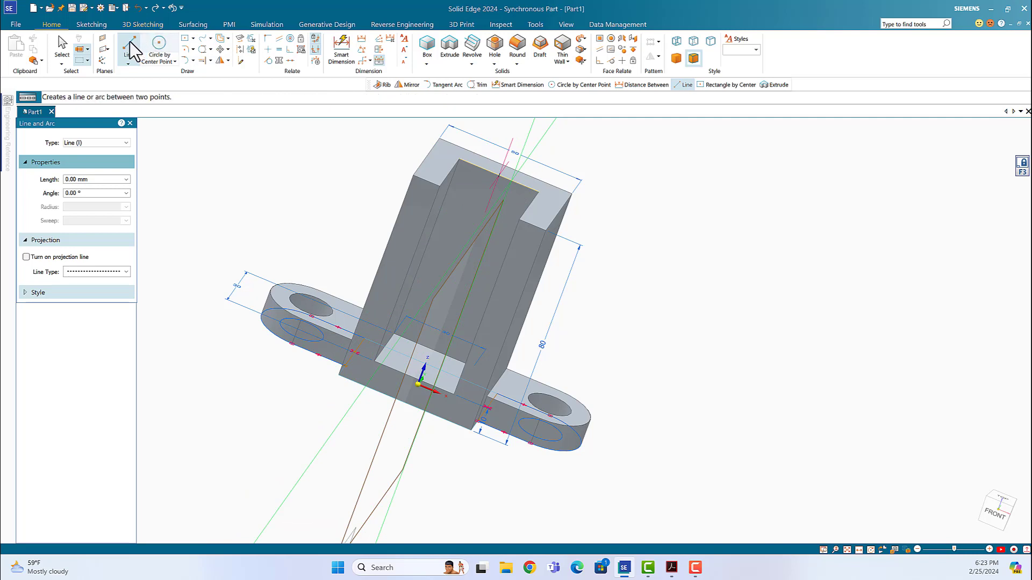
Draw a sloped line from the midpoint of the back wall's upper inner edge to the midpoint of the pocket floor's front edge
{"action": "key", "text": "Escape"}
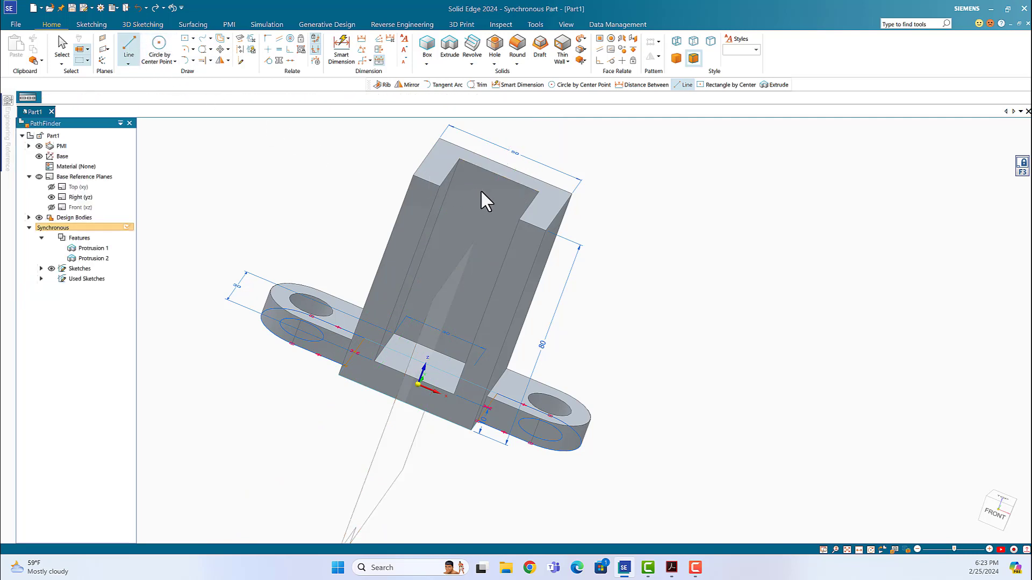
{"action": "key", "text": "l"}
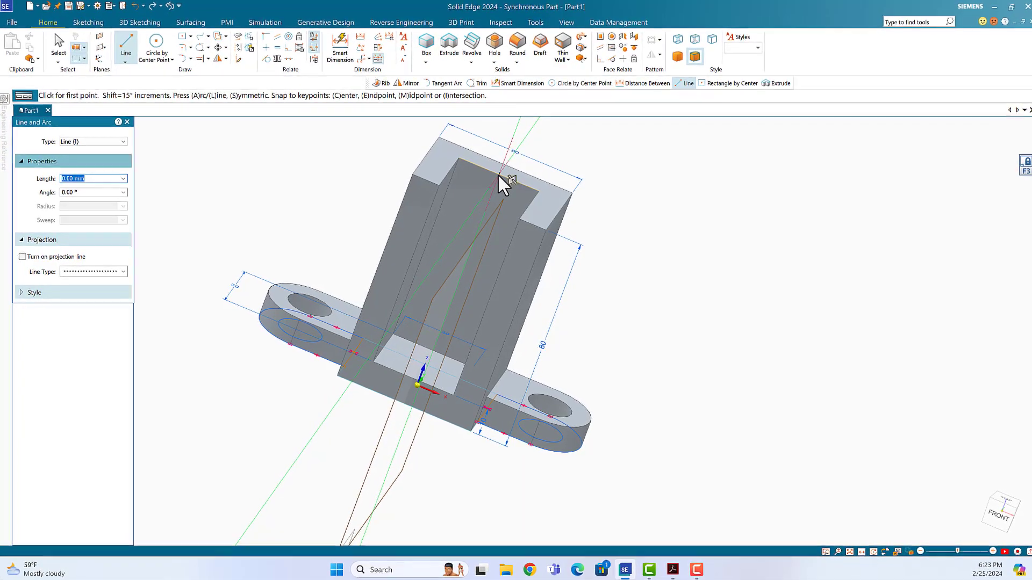
{"action": "left_click", "coordinate": [497, 174]}
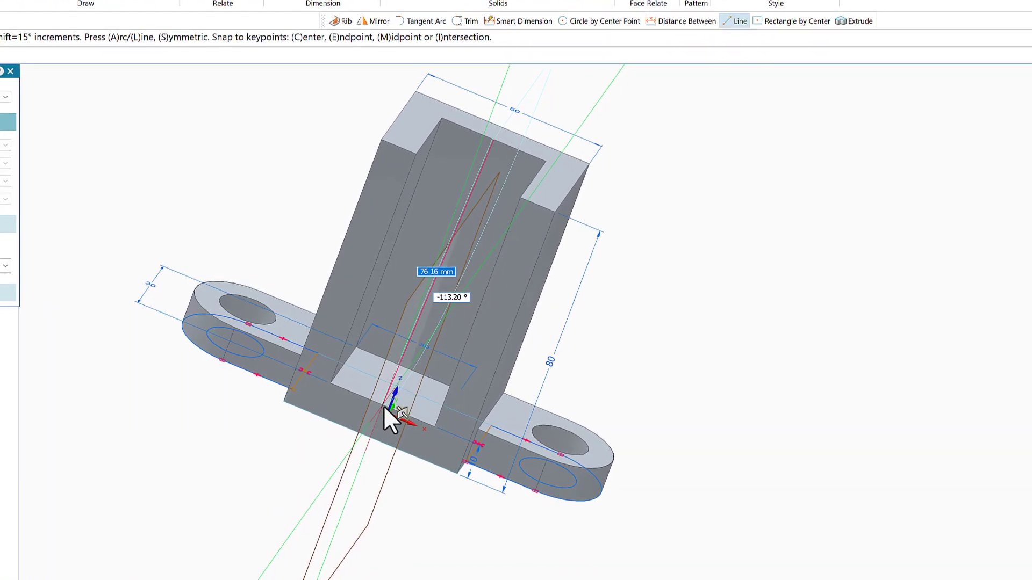
{"action": "left_click", "coordinate": [385, 403]}
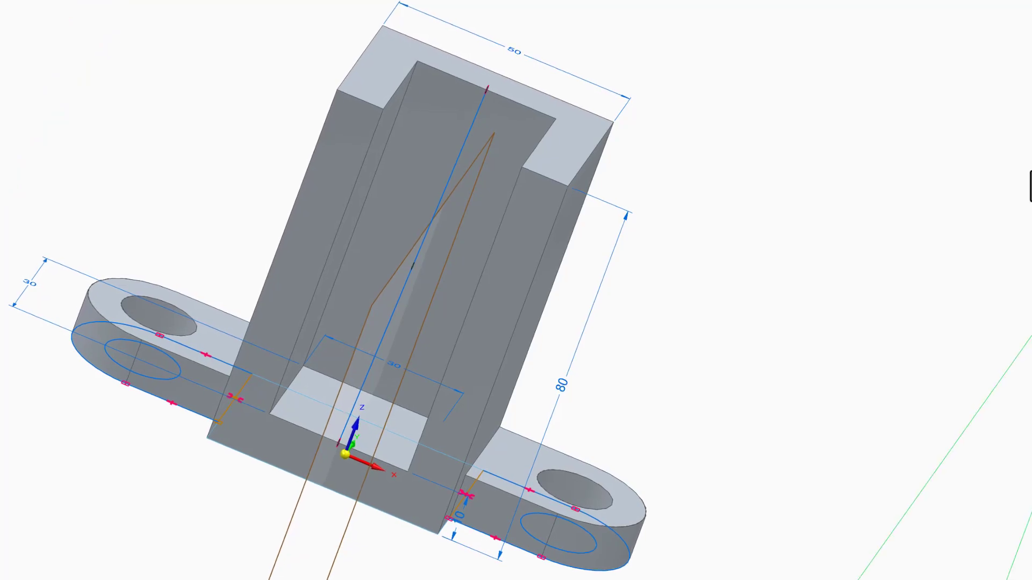
{"action": "mouse_move", "coordinate": [678, 330]}
{"action": "middle_mouse_down"}
{"action": "mouse_move", "coordinate": [668, 283]}
{"action": "mouse_move", "coordinate": [702, 237]}
{"action": "mouse_move", "coordinate": [750, 251]}
{"action": "mouse_move", "coordinate": [693, 317]}
{"action": "middle_mouse_up"}
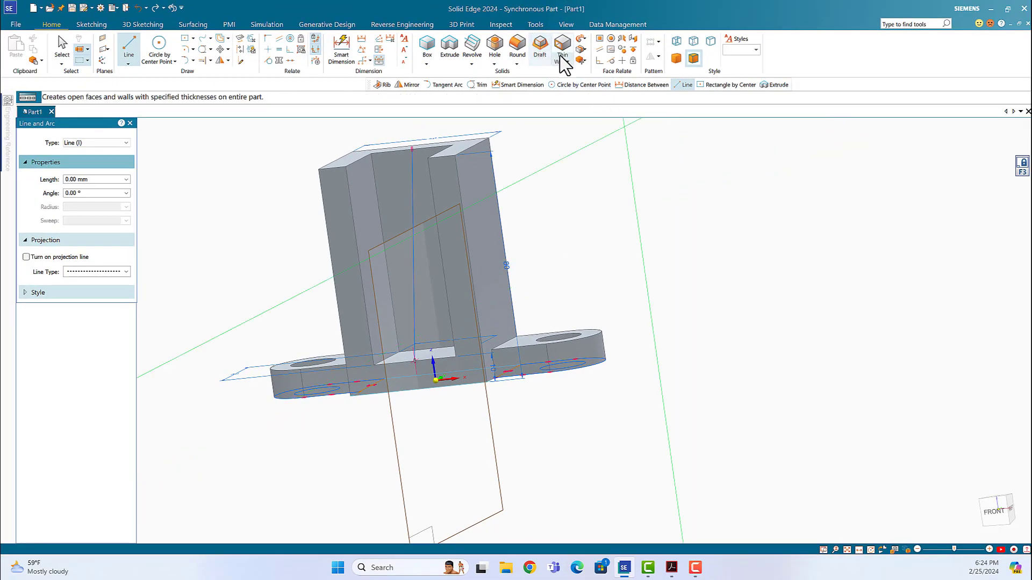
Create a rib from the sloped line, centered on it with a 30 mm thickness and no profile extension, spanning the pocket between the side walls
{"action": "left_click", "coordinate": [568, 60]}
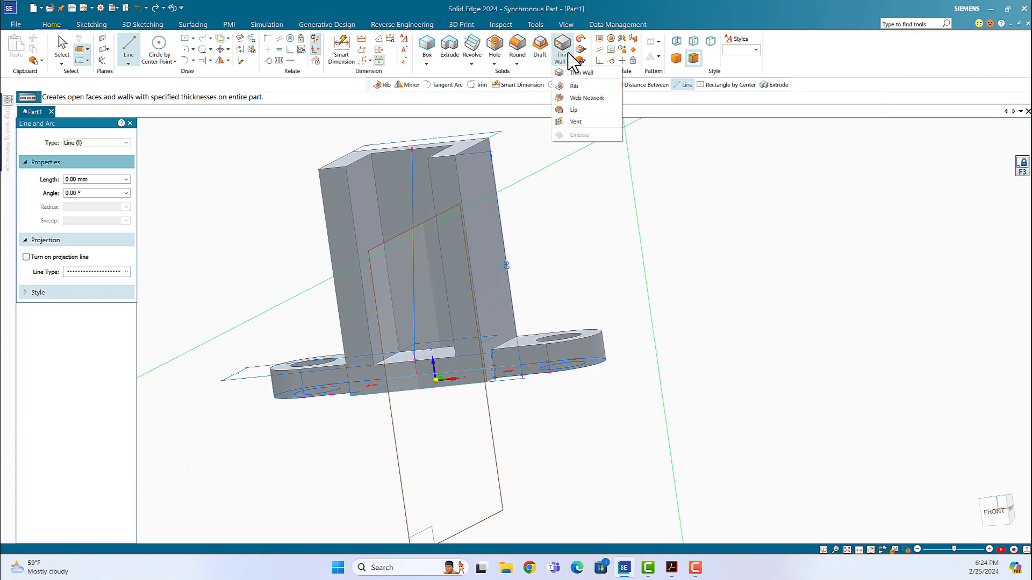
{"action": "left_click", "coordinate": [572, 87]}
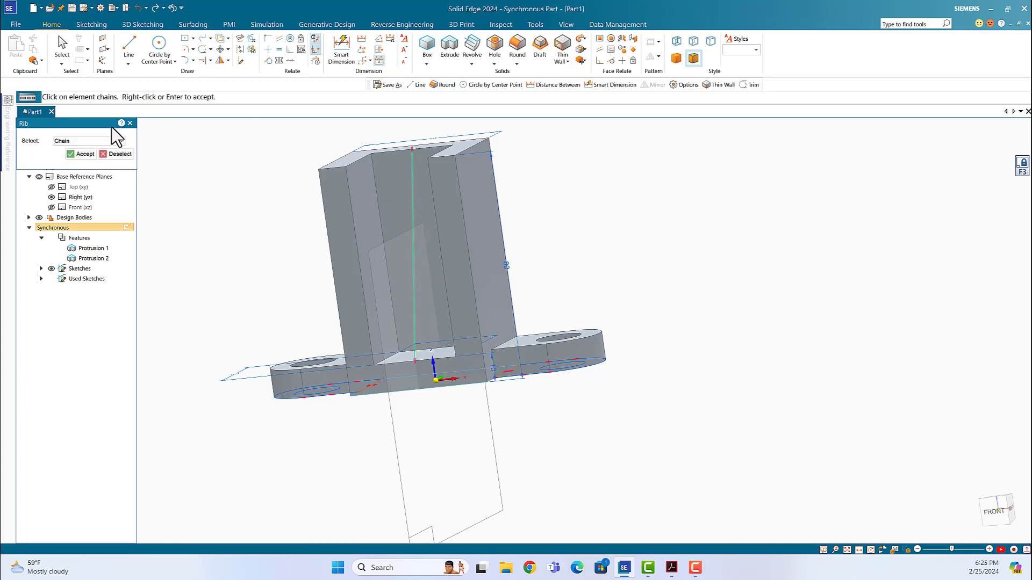
{"action": "left_click", "coordinate": [84, 155]}
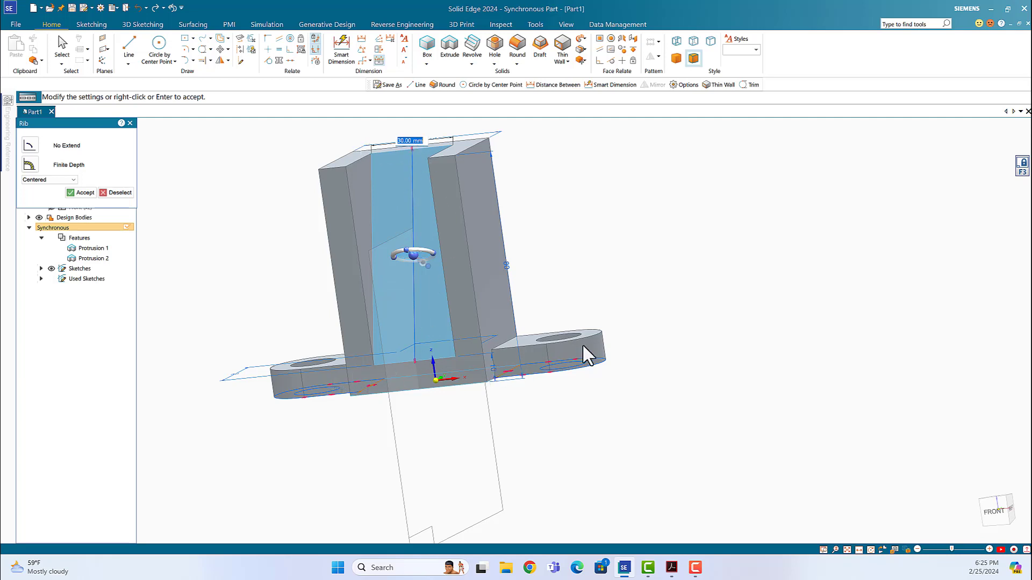
{"action": "middle_click_drag", "start_coordinate": [610, 276], "coordinate": [621, 337]}
{"action": "scroll", "coordinate": [621, 352], "scroll_direction": "up", "scroll_amount": 2}
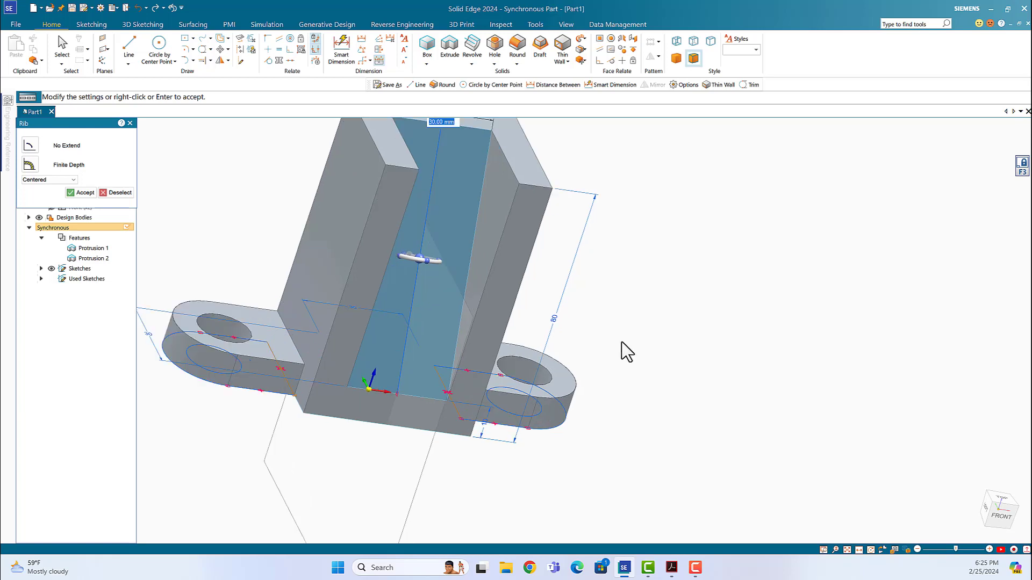
{"action": "left_click", "coordinate": [80, 193]}
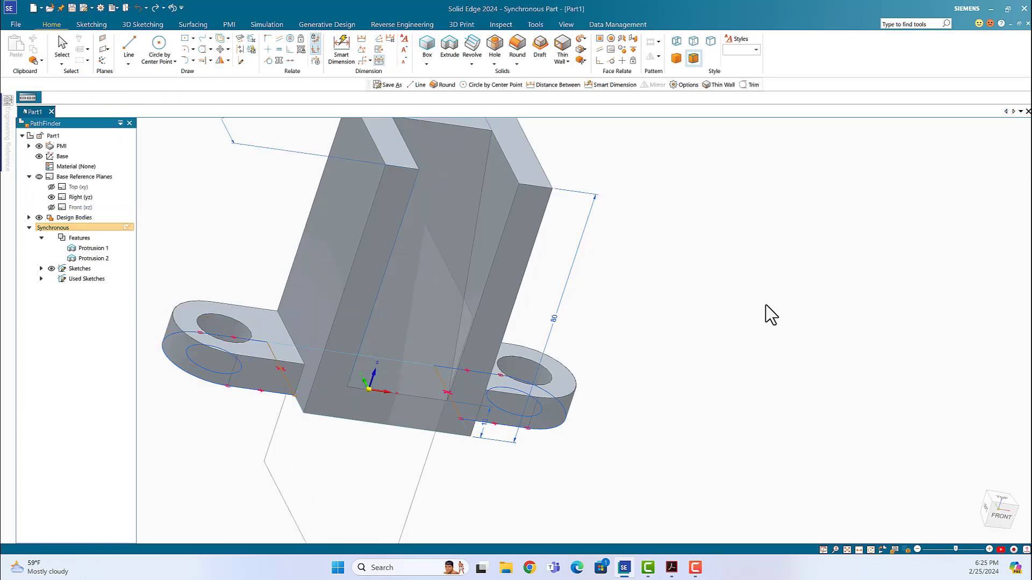
{"action": "middle_click_drag", "start_coordinate": [767, 312], "coordinate": [687, 291]}
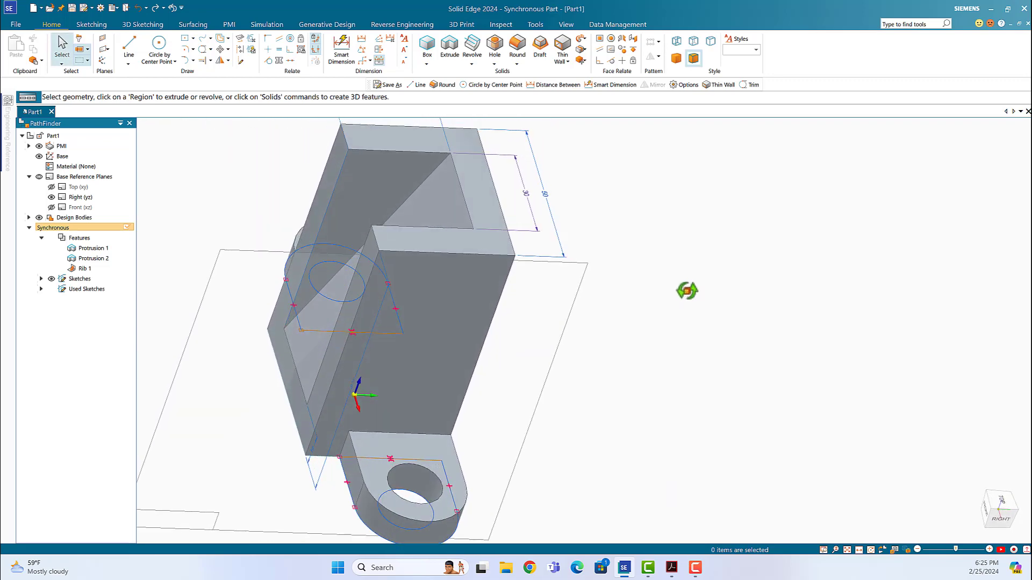
{"action": "scroll", "coordinate": [686, 292], "scroll_direction": "up", "scroll_amount": 2}
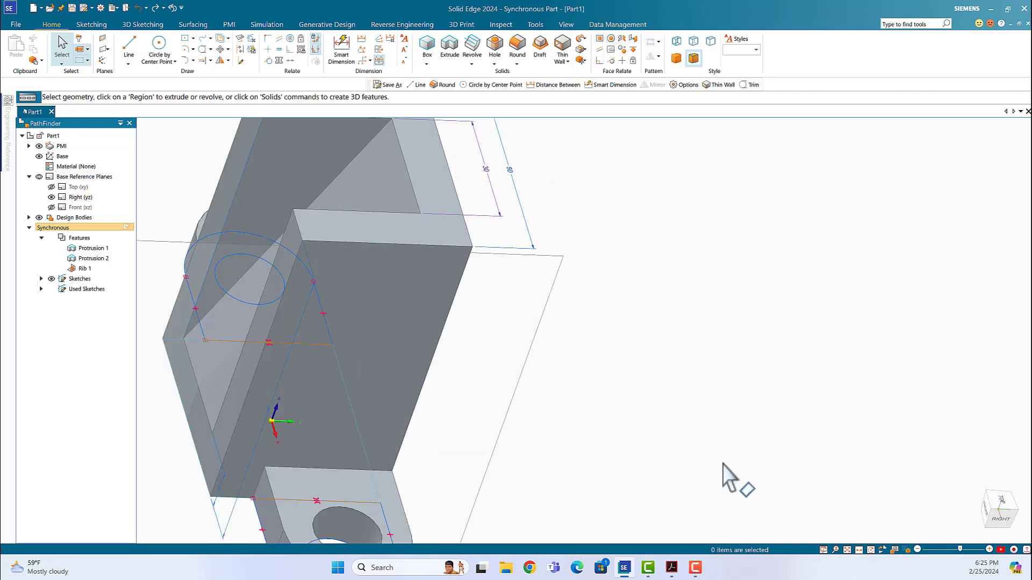
{"action": "left_click", "coordinate": [848, 551]}
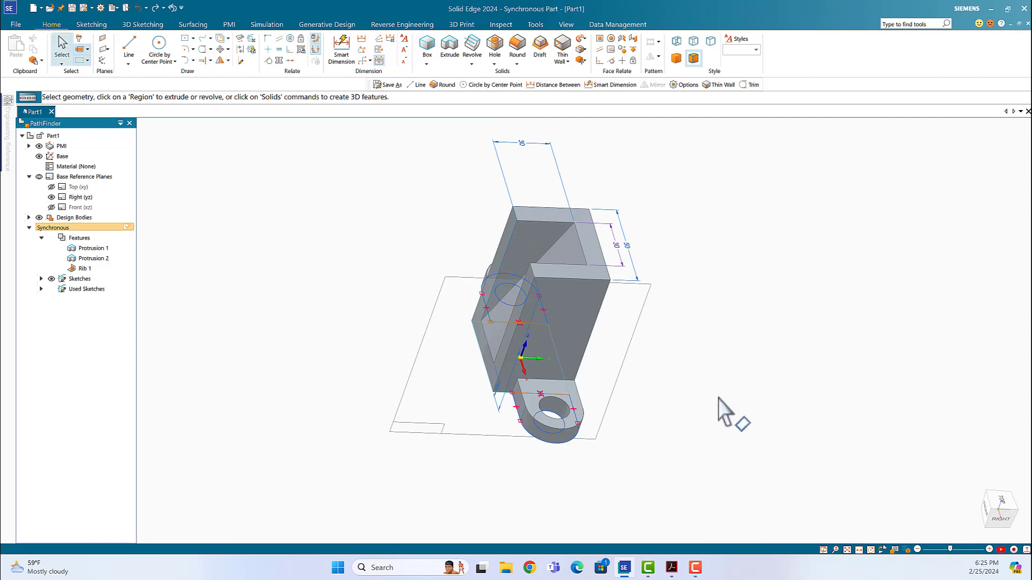
{"action": "middle_click_drag", "start_coordinate": [437, 471], "coordinate": [484, 509]}
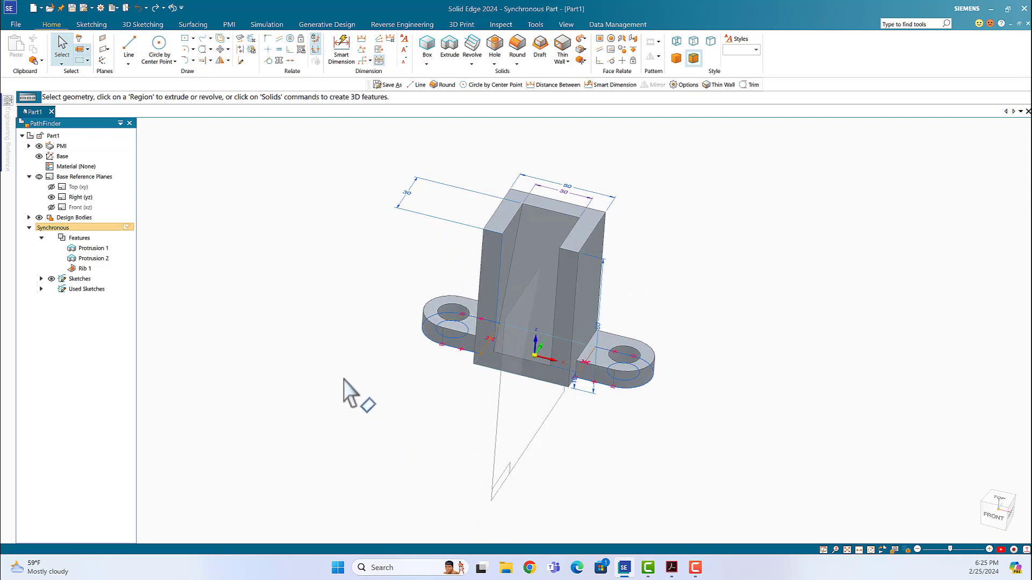